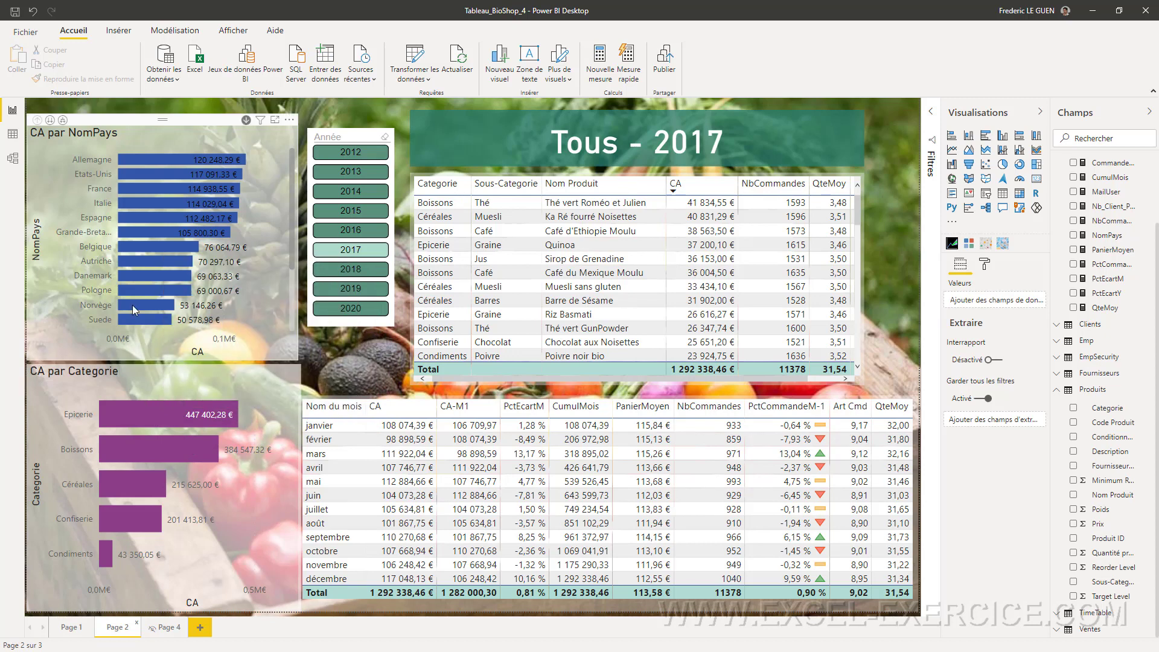
# - Examine the custom tooltip on the CA par NomPays chart, its source page Page 4, and the default tooltip of CA par Categorie
pyautogui.moveTo(132, 306)
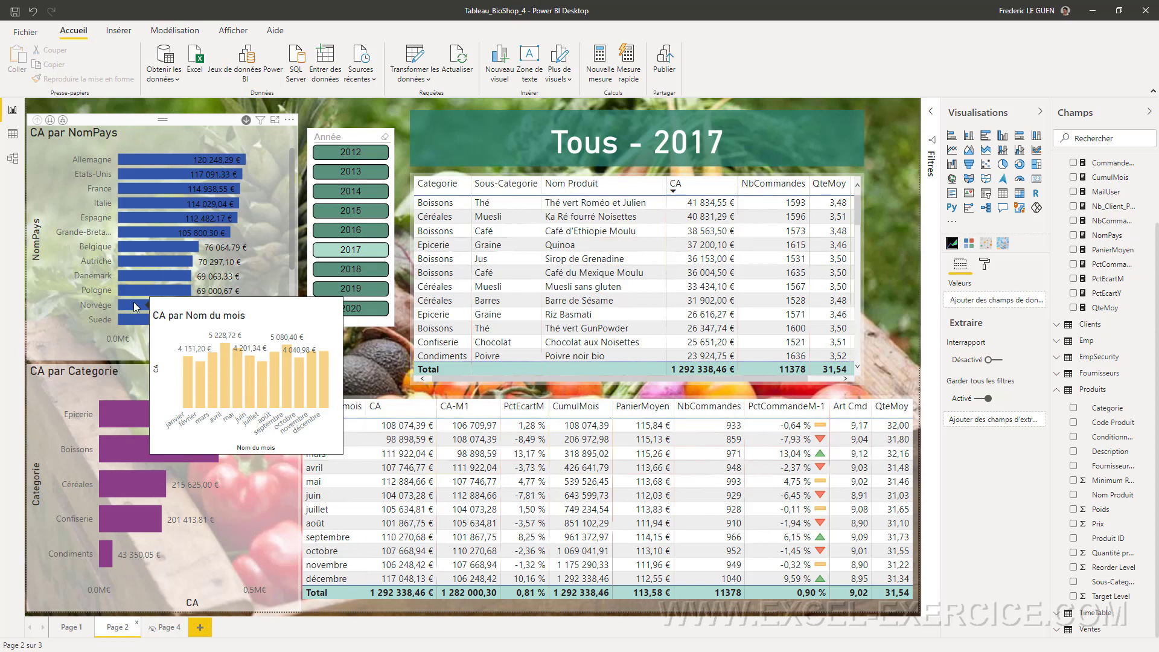
pyautogui.moveTo(145, 276)
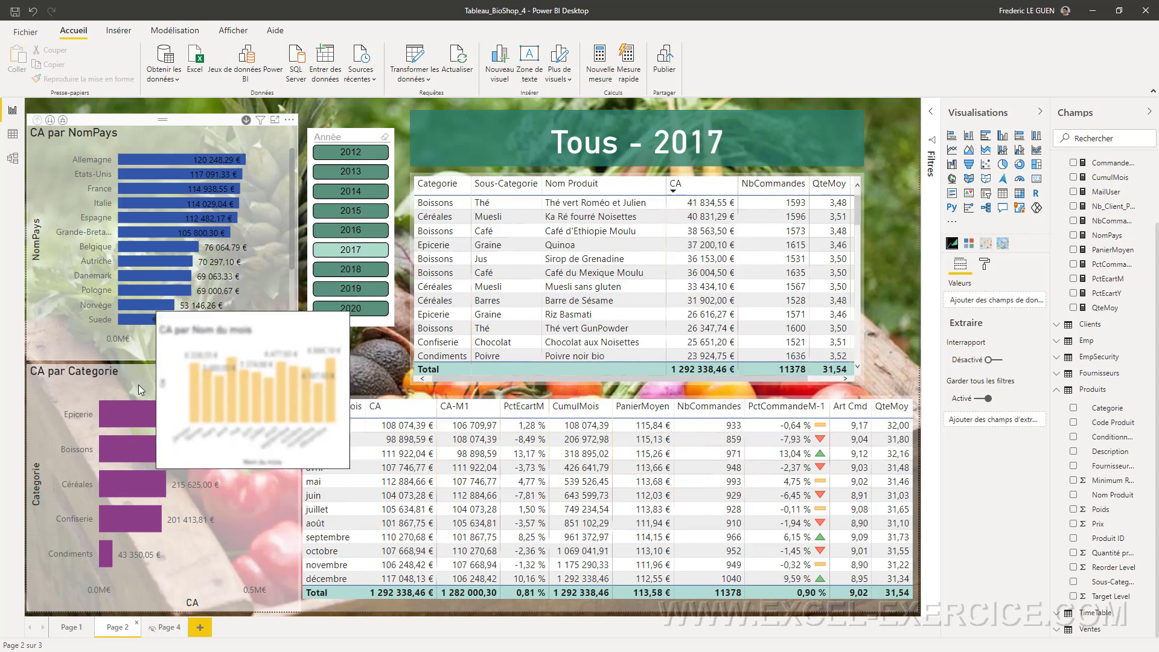
pyautogui.click(165, 628)
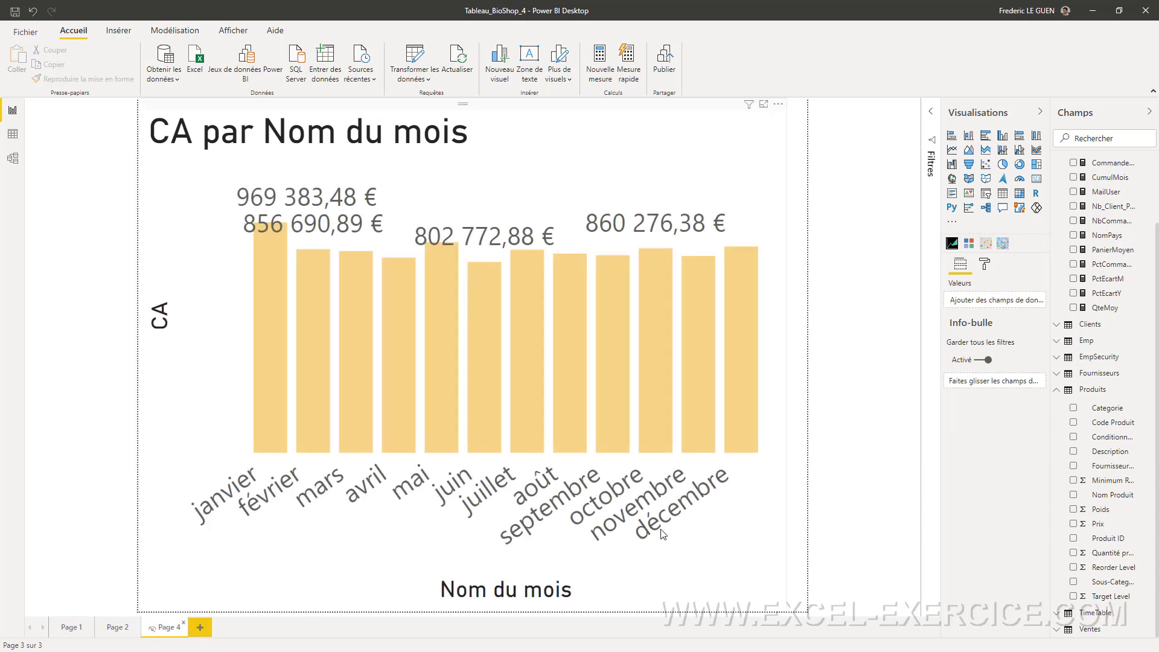
pyautogui.click(183, 622)
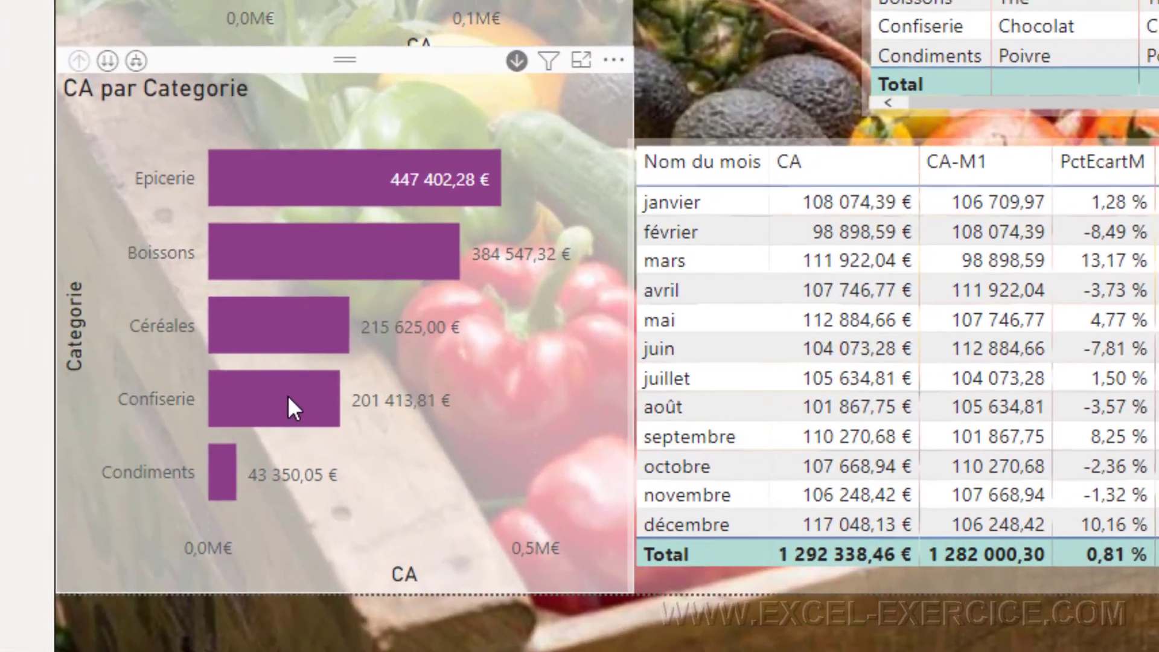
pyautogui.moveTo(128, 494)
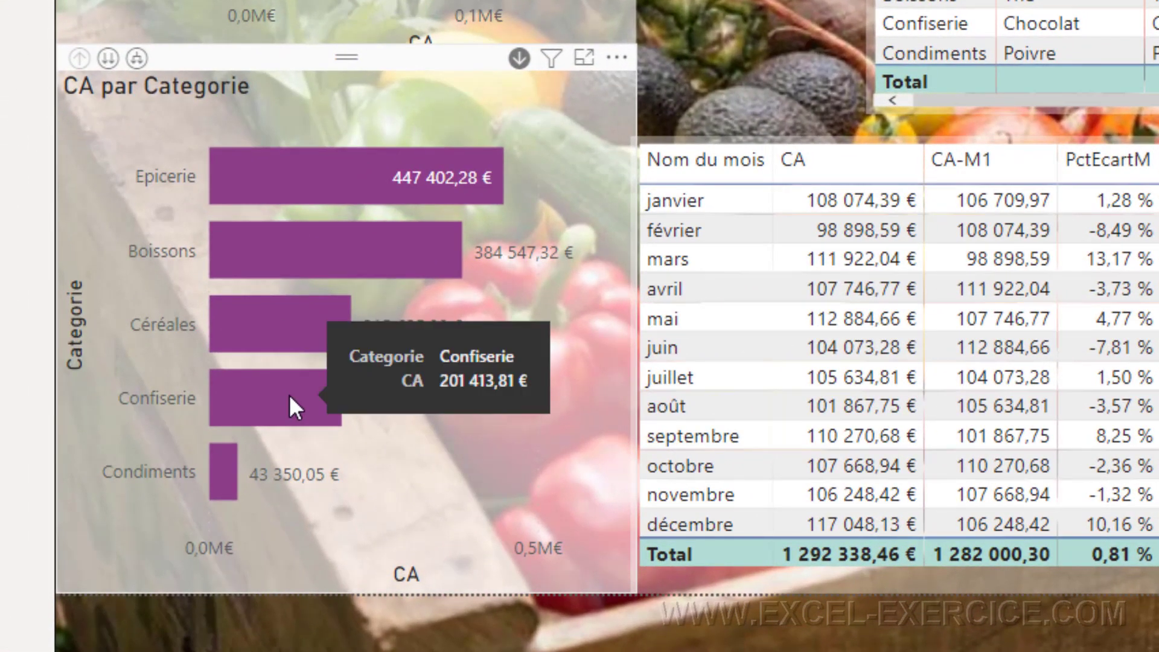
pyautogui.moveTo(292, 329)
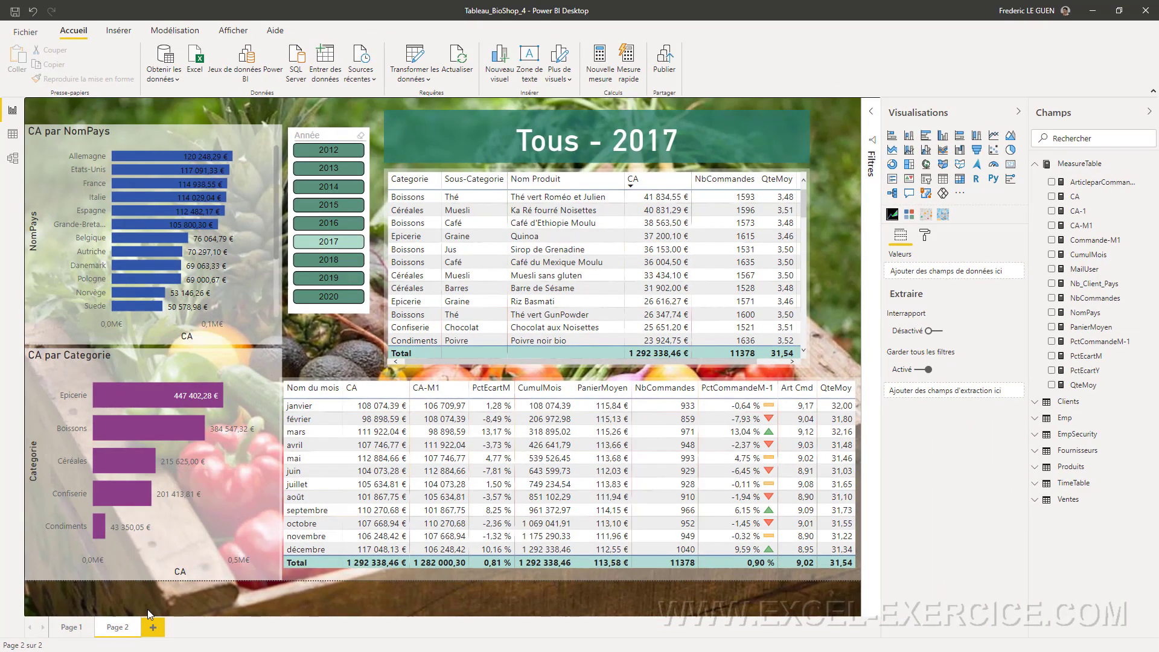
# - Add a new report page, with page size type Info-bulle and the page's Info-bulle option turned on
pyautogui.click(154, 628)
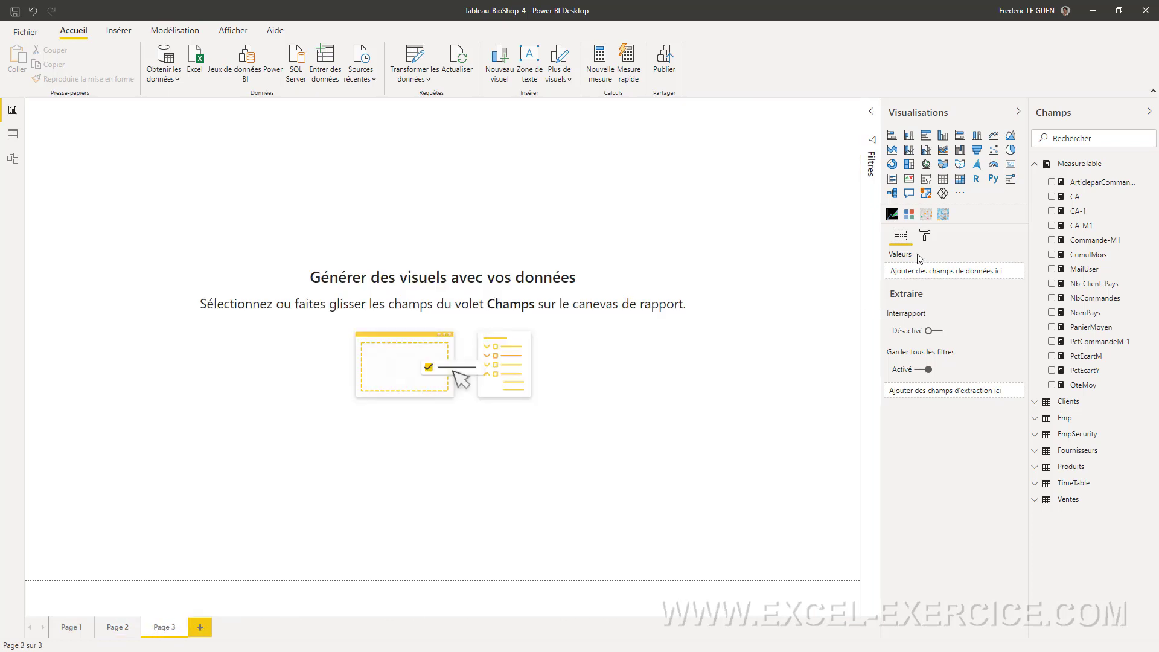
pyautogui.click(925, 235)
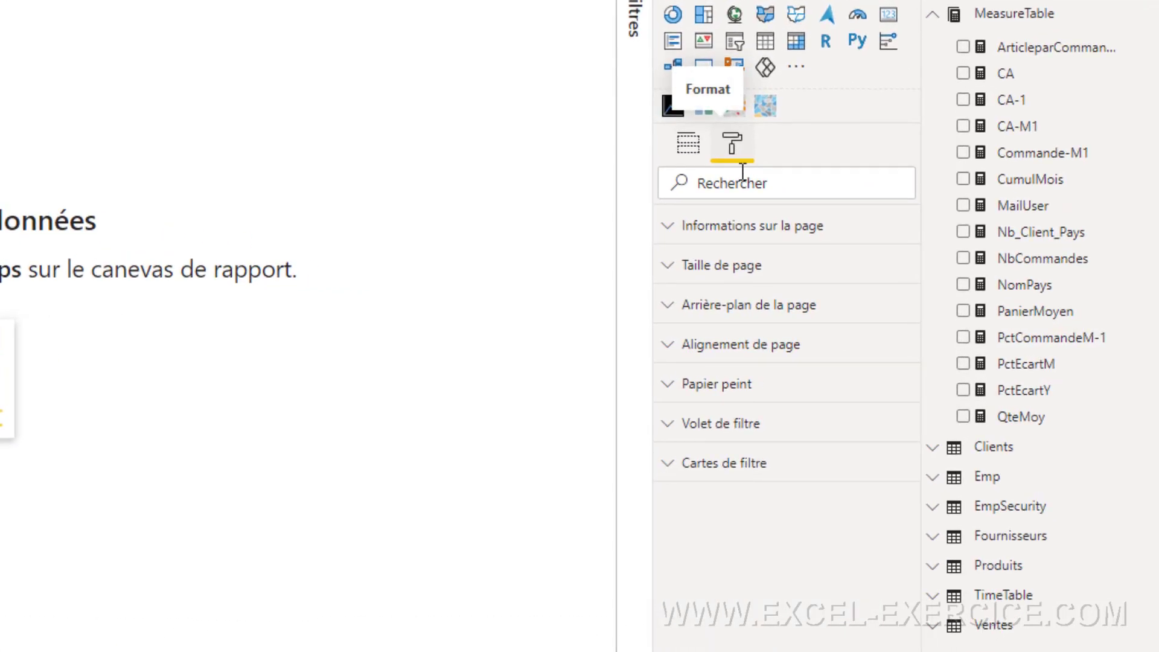
pyautogui.click(718, 267)
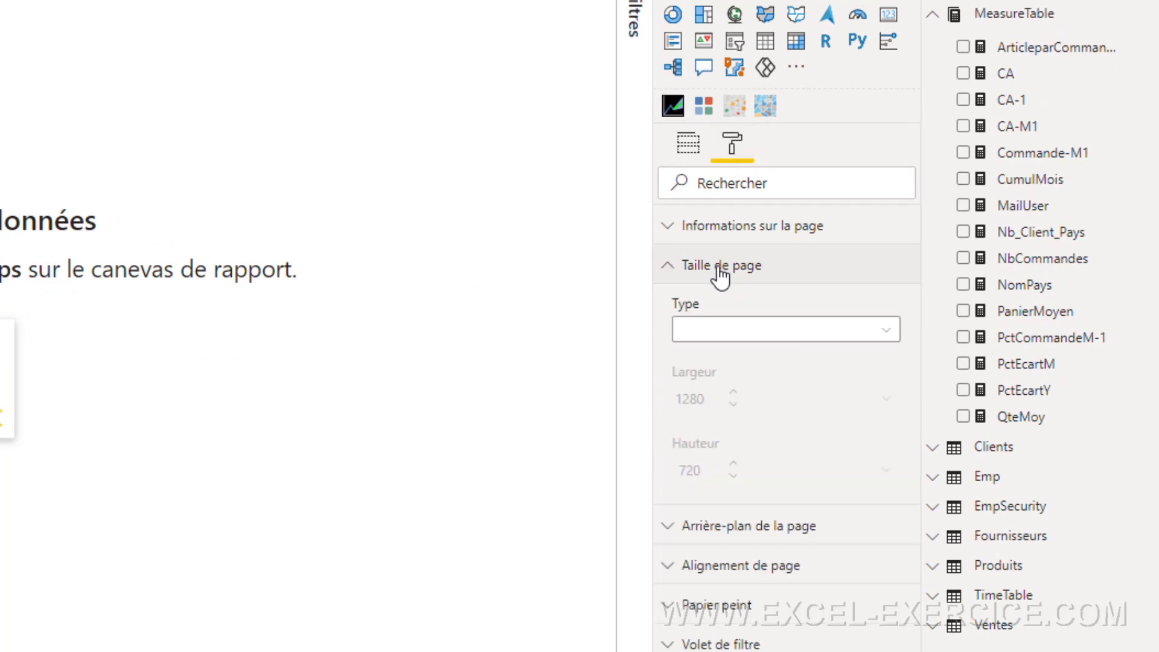
pyautogui.click(799, 330)
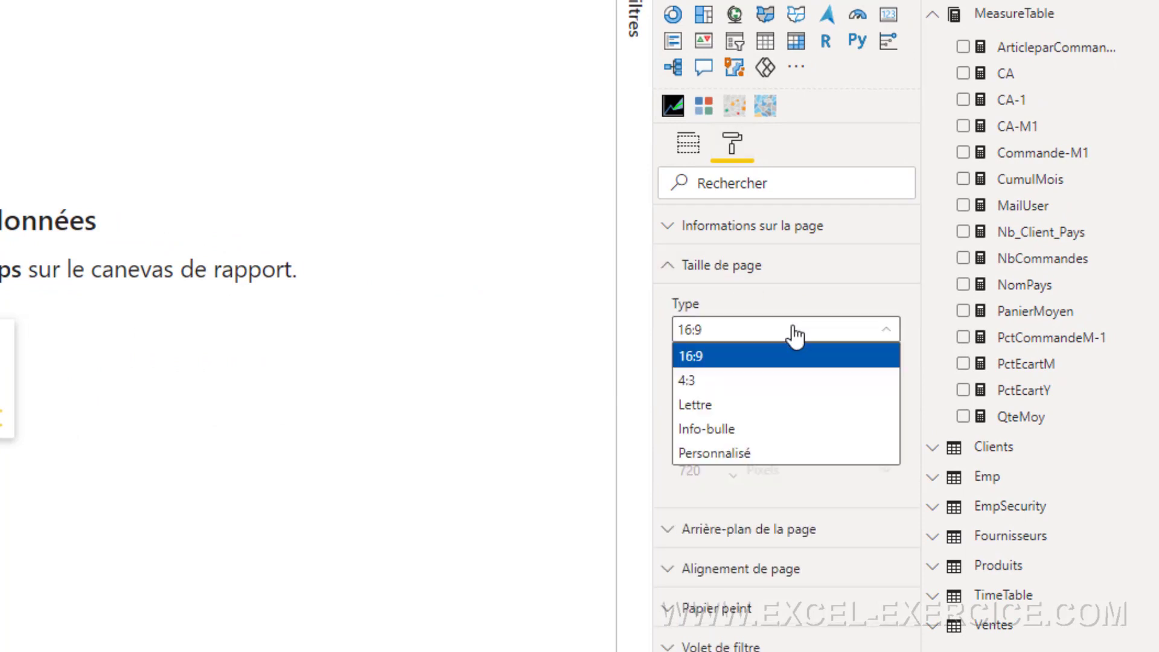
pyautogui.click(738, 430)
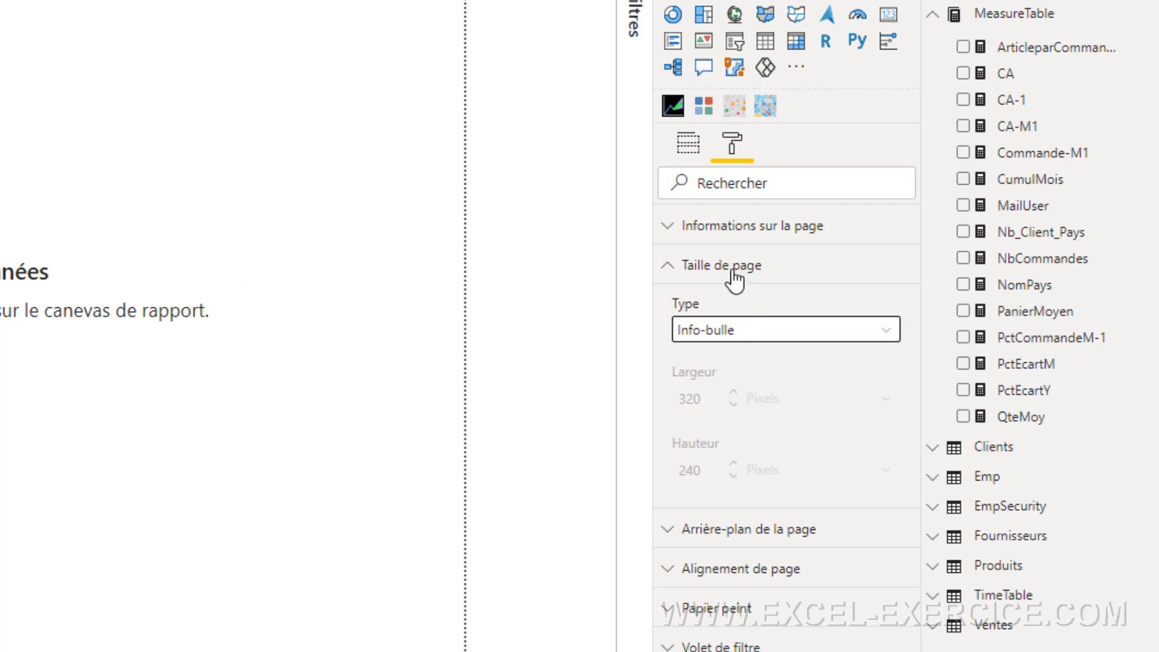
pyautogui.click(690, 233)
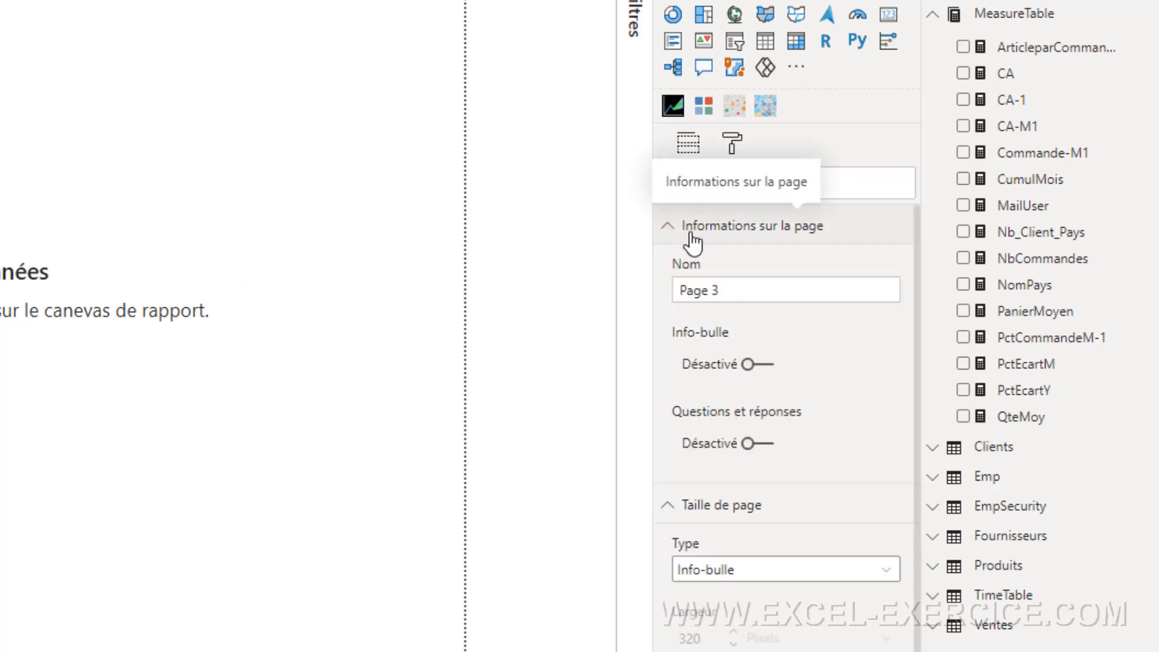
pyautogui.click(749, 365)
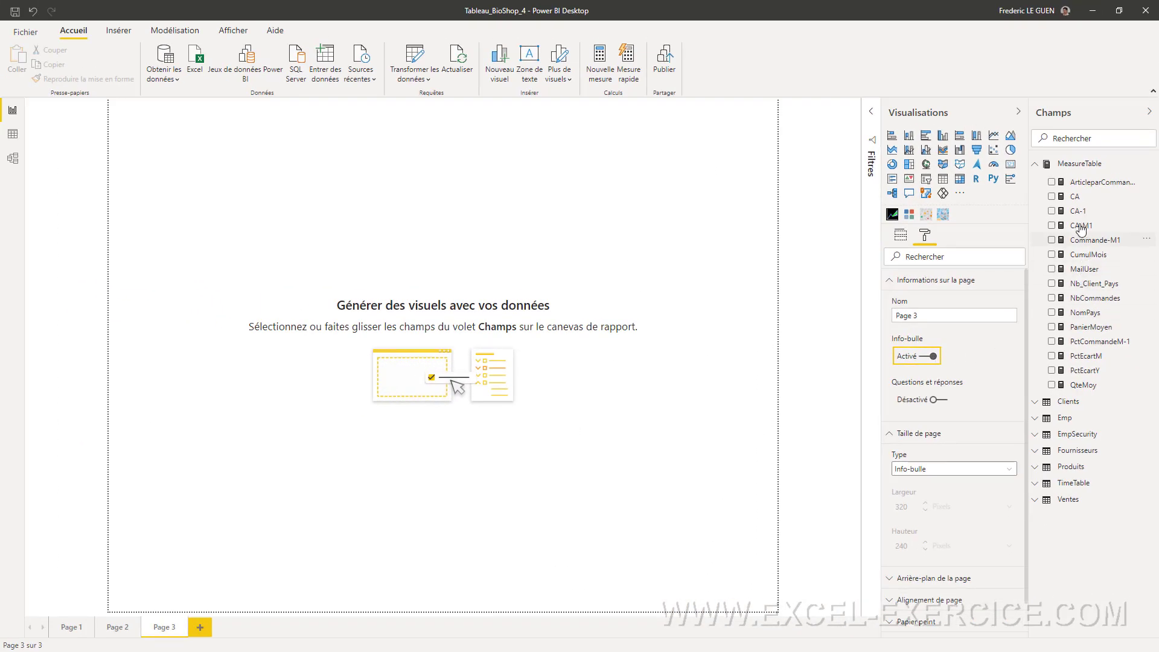
# - Build a column chart on the new page showing the CA measure by Nom du mois from TimeTable
pyautogui.moveTo(1067, 205); pyautogui.dragTo(507, 285)
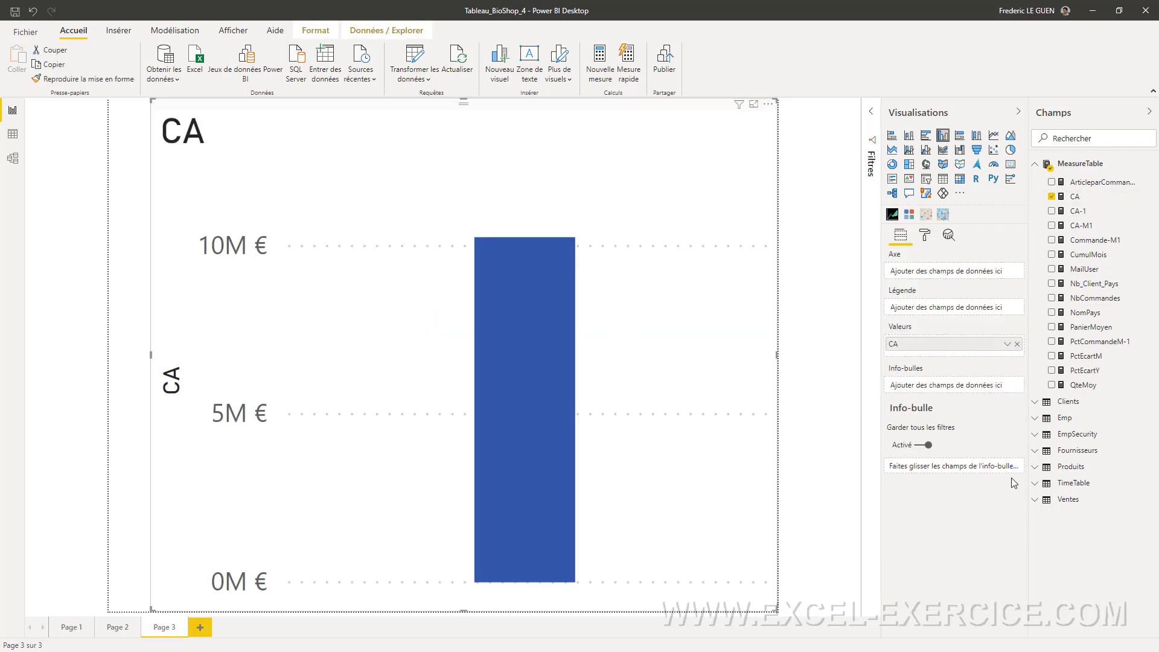
pyautogui.click(1034, 482)
pyautogui.scroll(-2, 1081, 509)
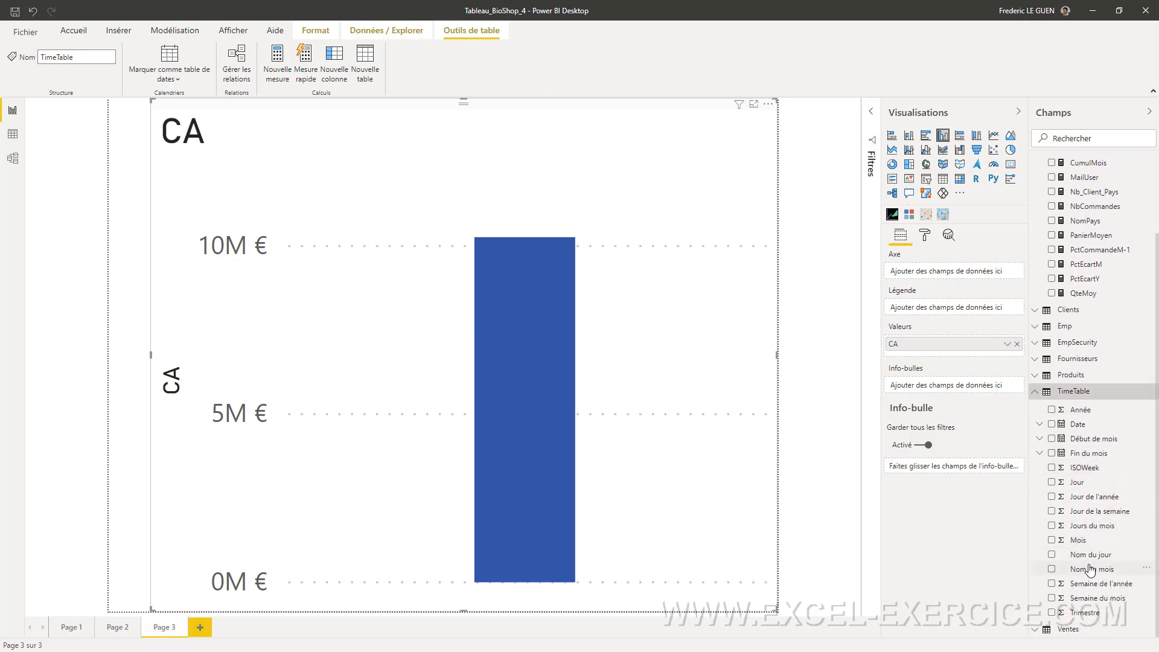
pyautogui.moveTo(1090, 570); pyautogui.dragTo(527, 505)
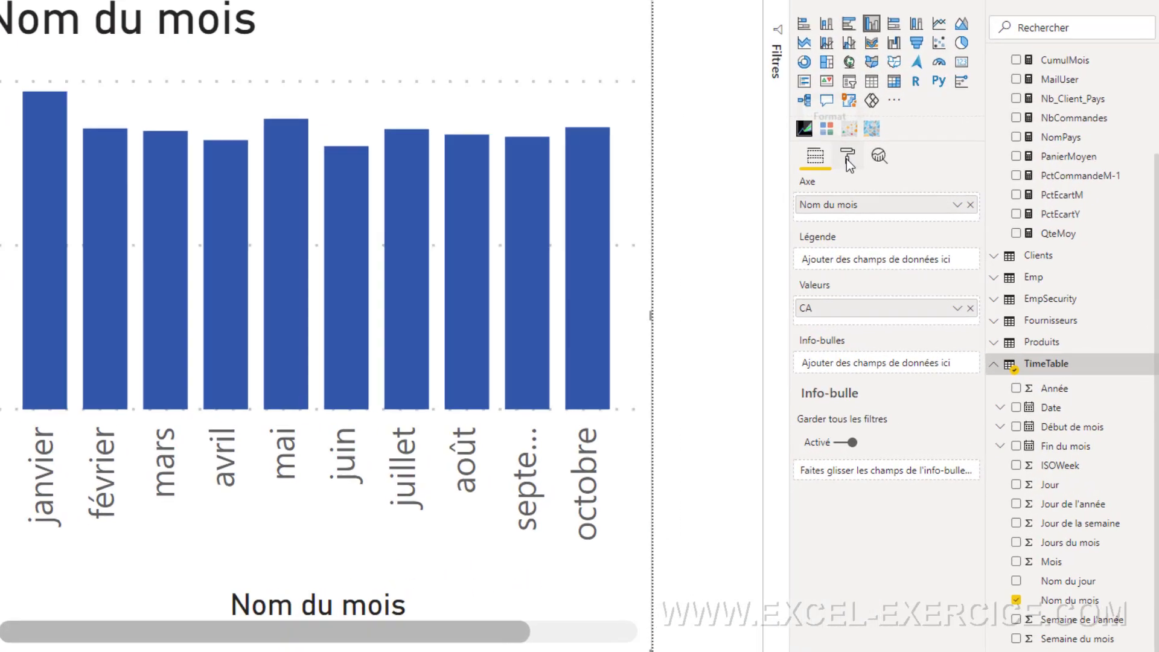
# - Turn on the column chart's data labels, with display units set to Aucun and orientation set to Verticale
pyautogui.click(925, 237)
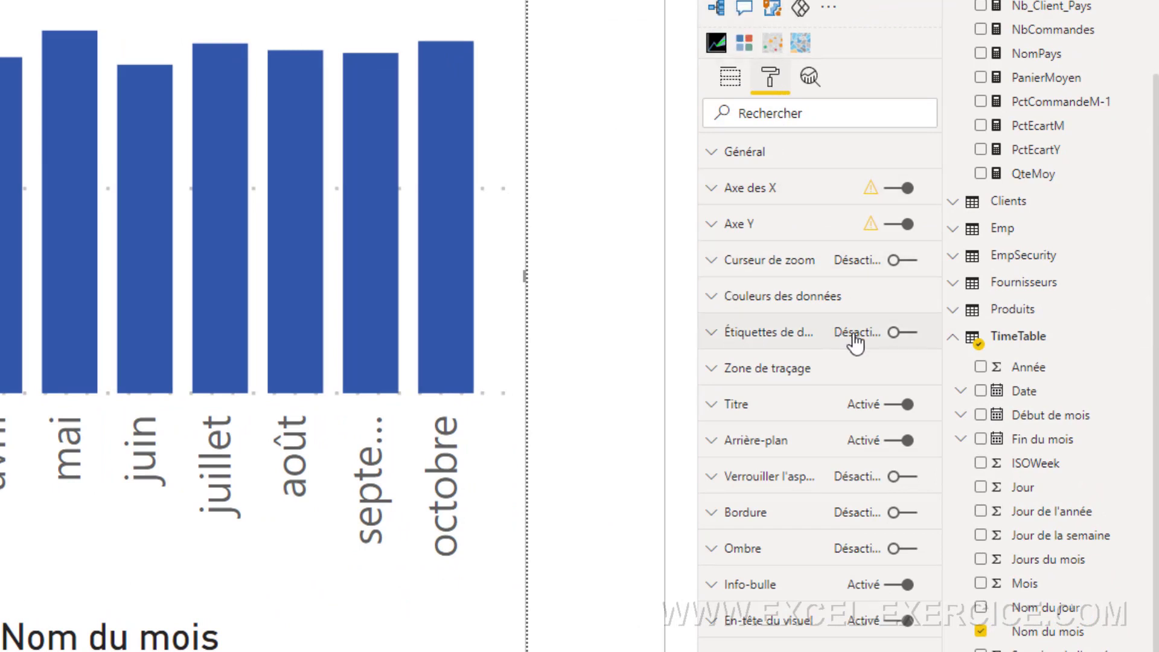
pyautogui.click(895, 332)
pyautogui.click(713, 332)
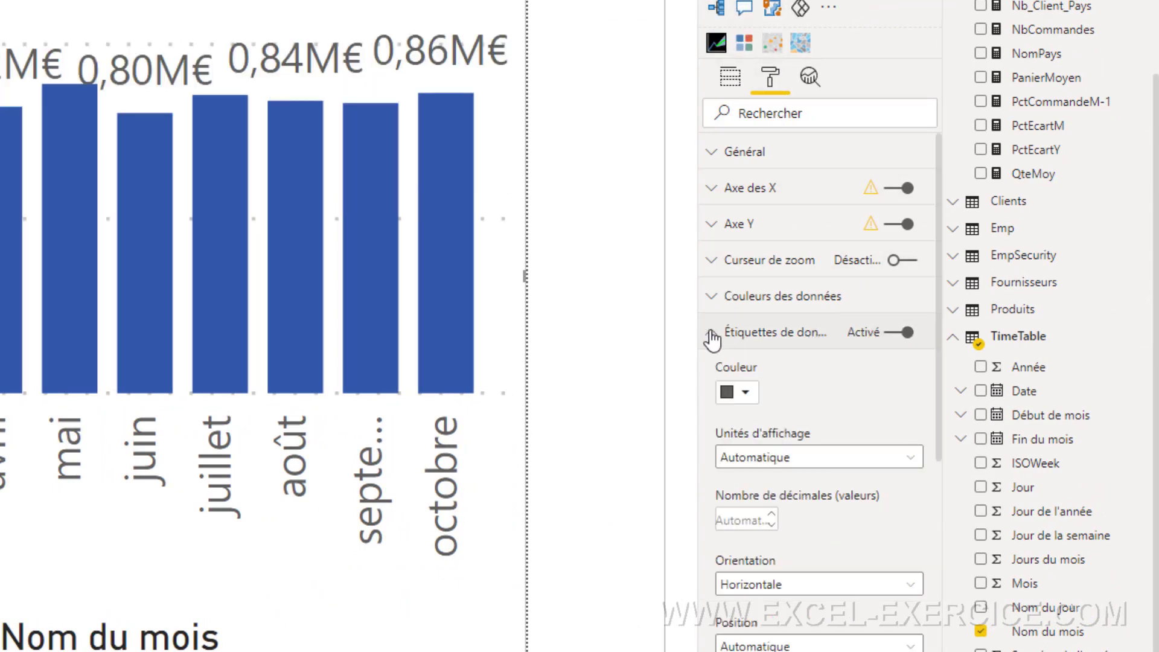
pyautogui.click(758, 457)
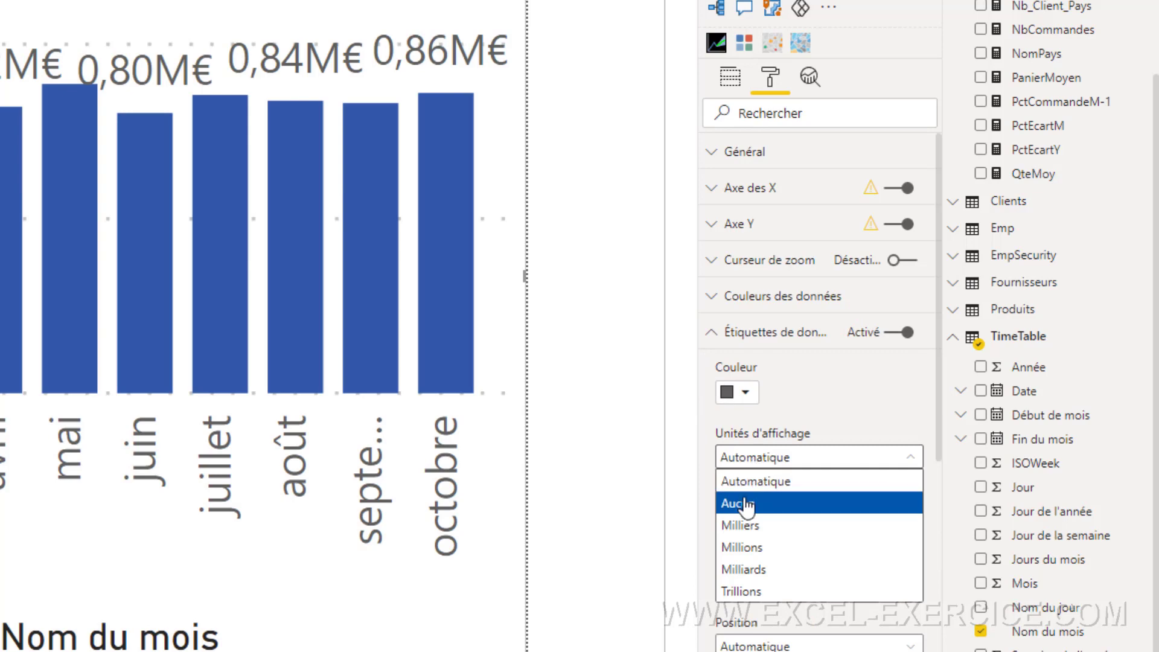
pyautogui.click(749, 495)
pyautogui.scroll(-2, 757, 502)
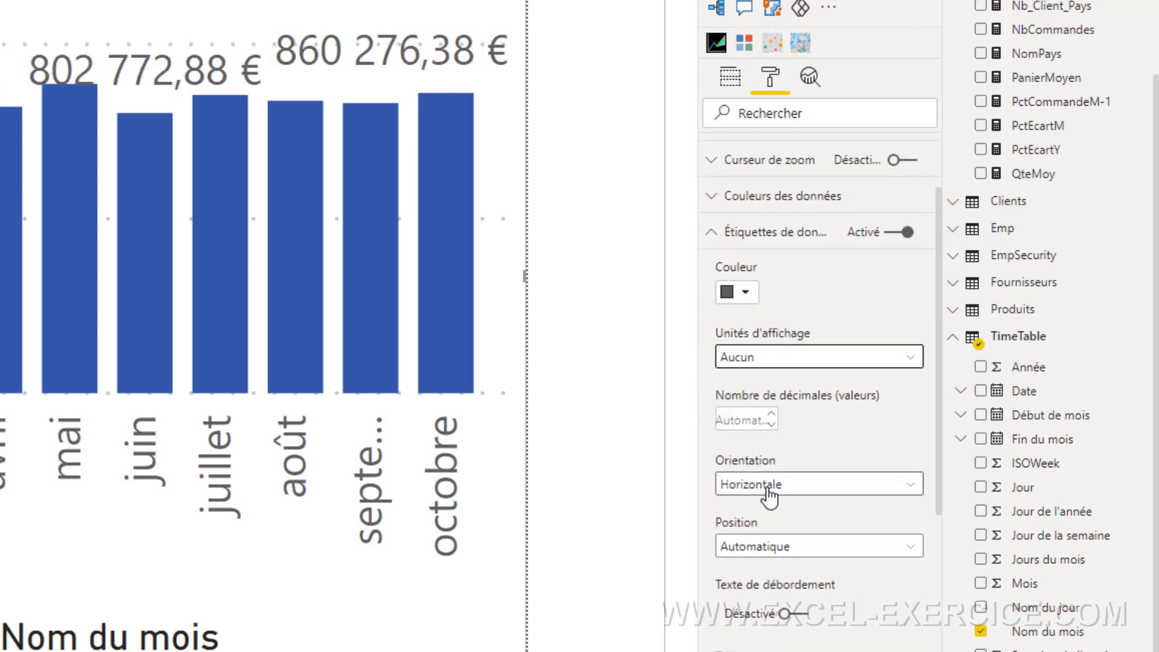
pyautogui.click(769, 484)
pyautogui.click(762, 509)
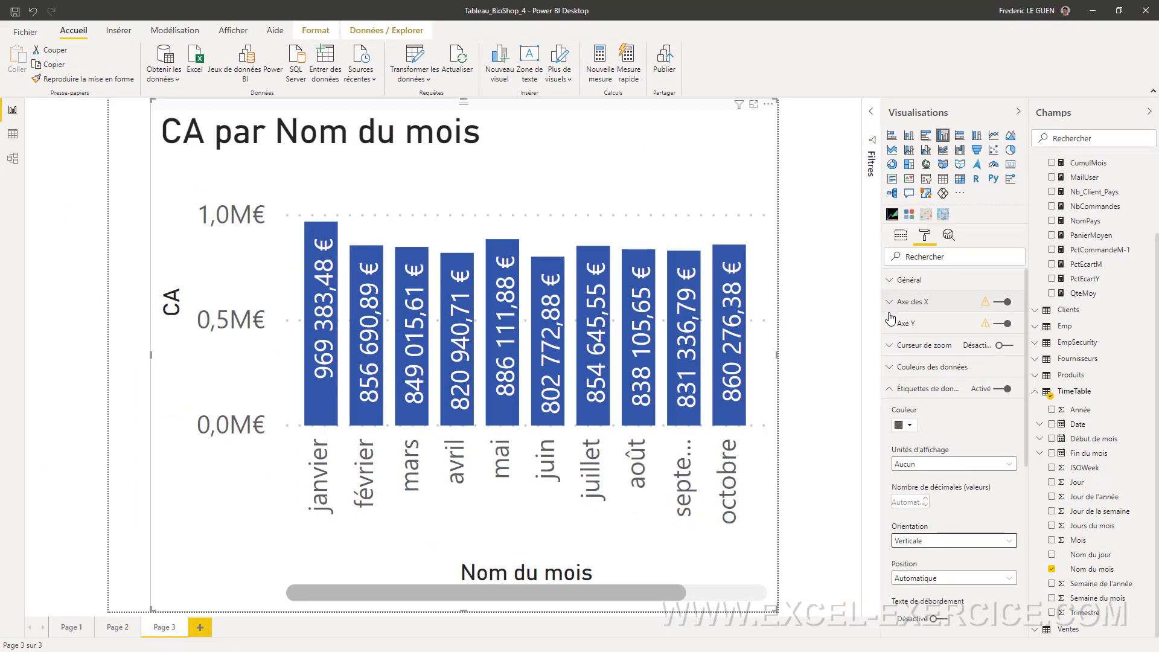
# - Turn off the chart's Y axis and format the X axis with black 8 pt text and no axis title
pyautogui.click(1005, 324)
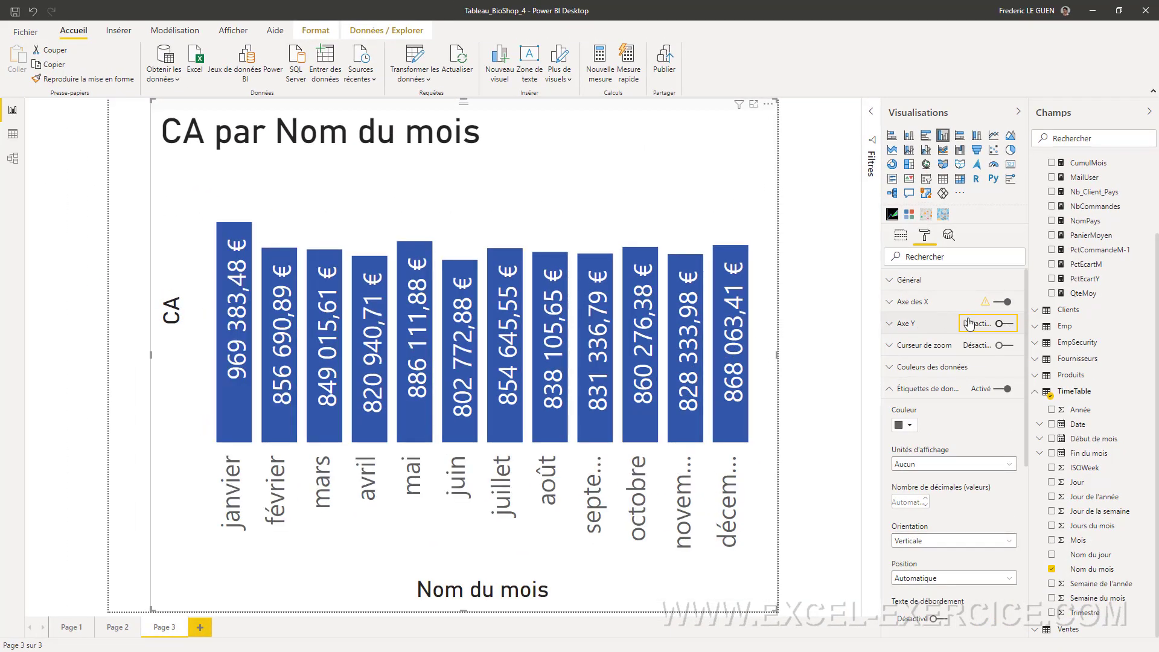
pyautogui.click(900, 301)
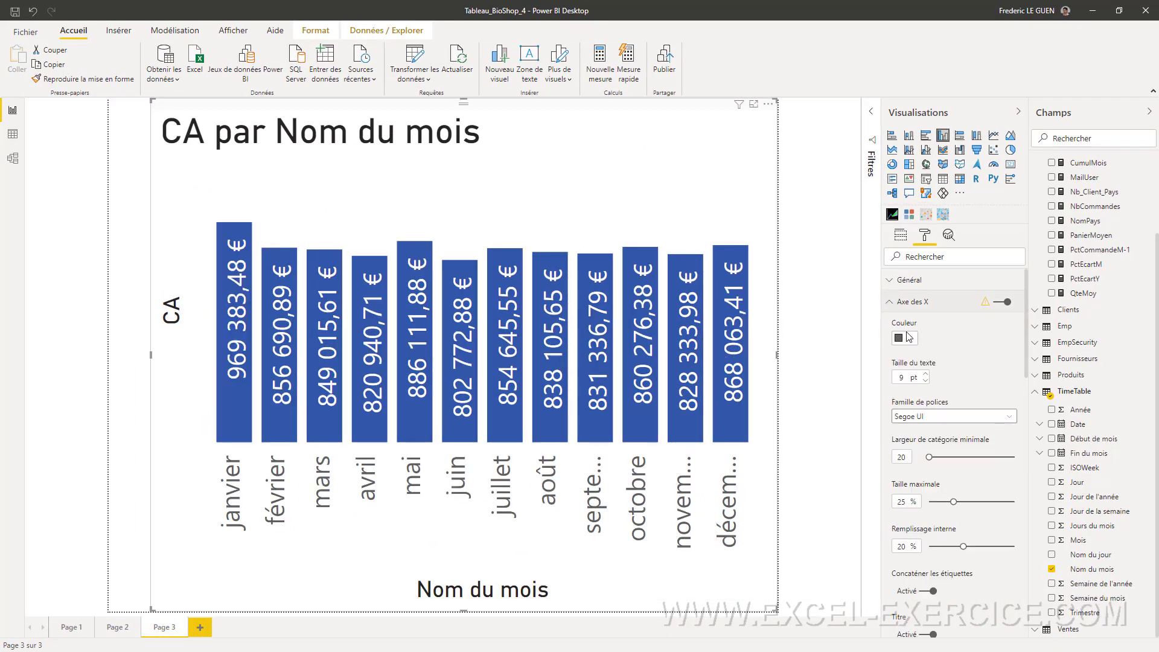
pyautogui.click(905, 338)
pyautogui.click(900, 366)
pyautogui.click(925, 381)
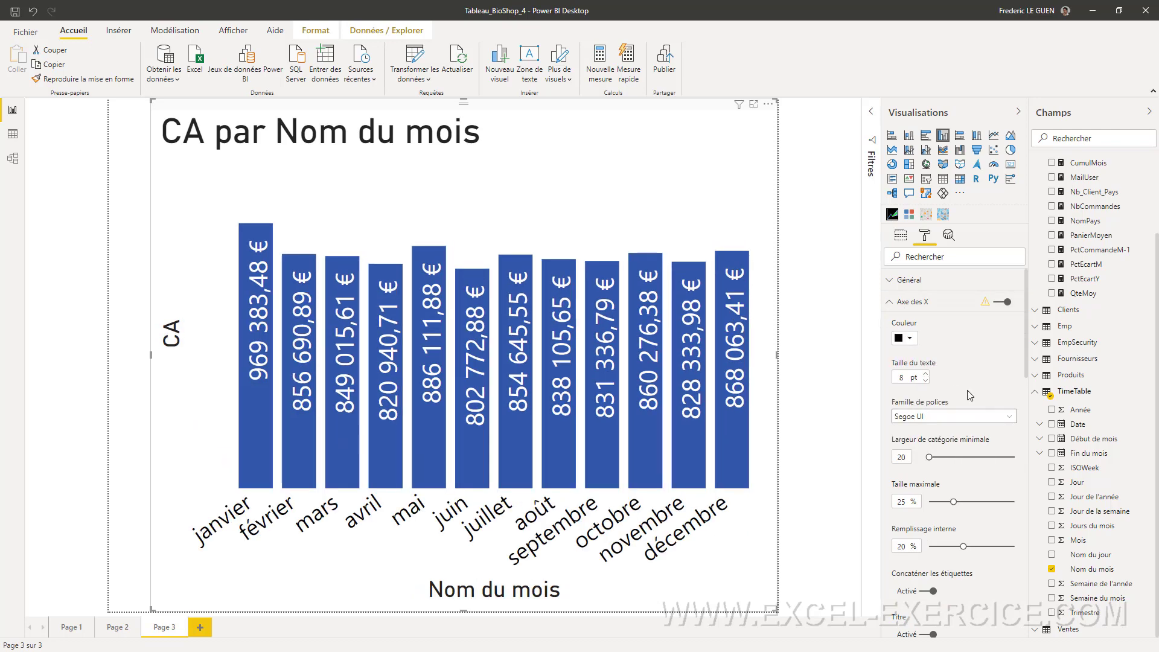
pyautogui.scroll(-3, 970, 396)
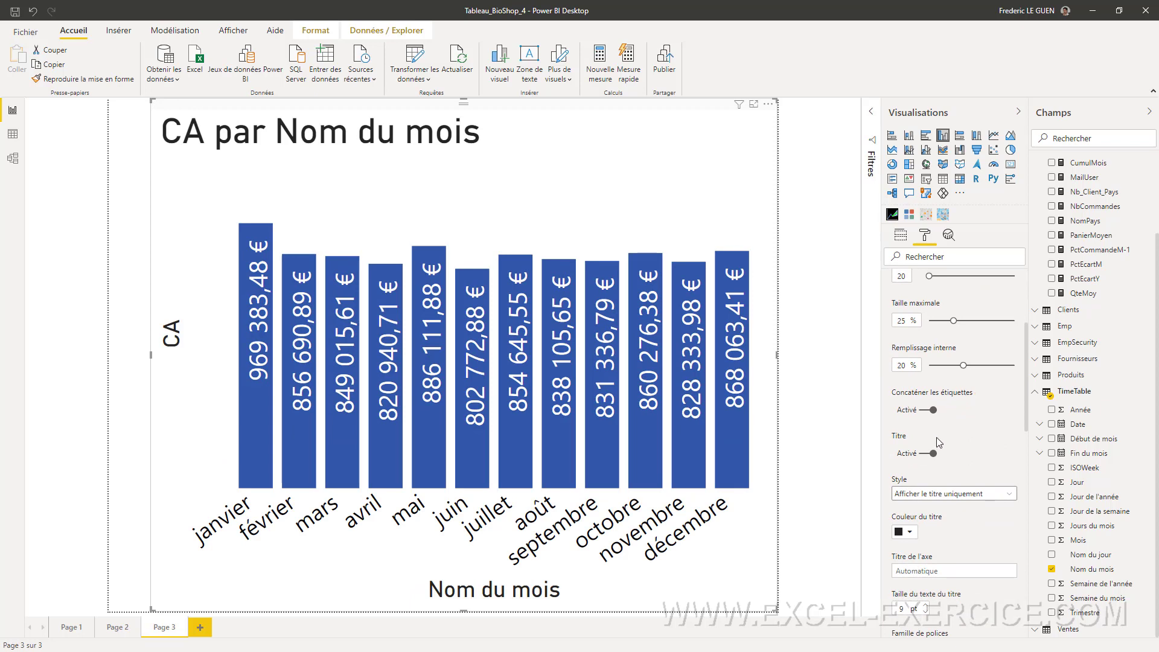
pyautogui.click(933, 453)
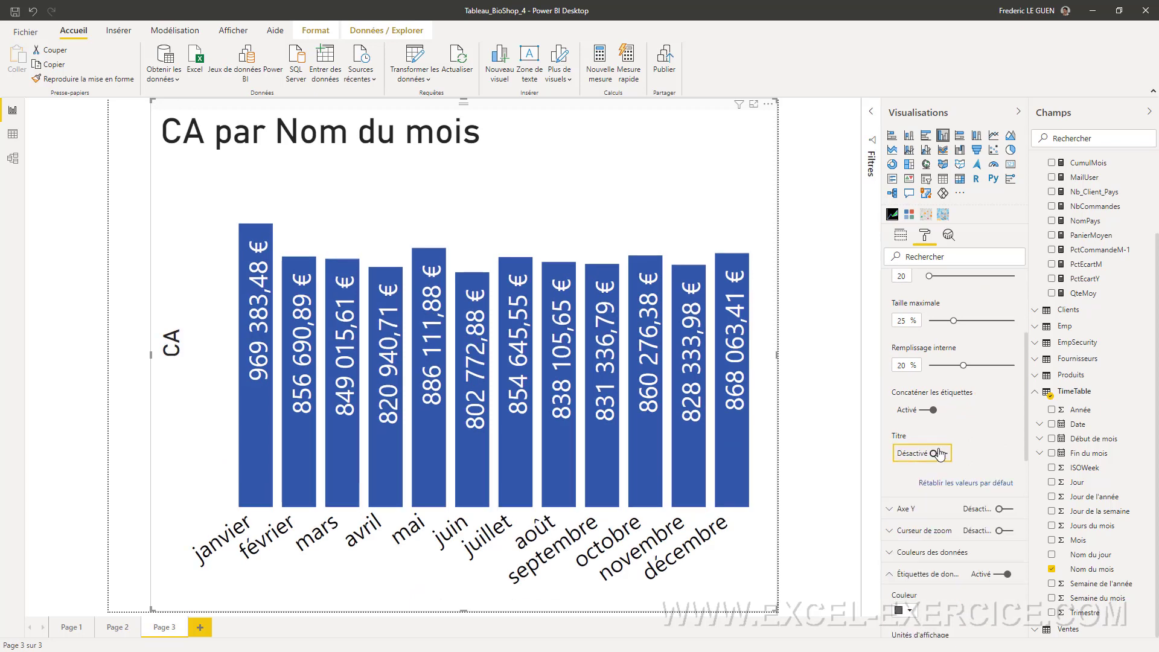
# - Change the default data colour of the chart's columns to a lighter purple from the theme colours
pyautogui.scroll(-5, 930, 393)
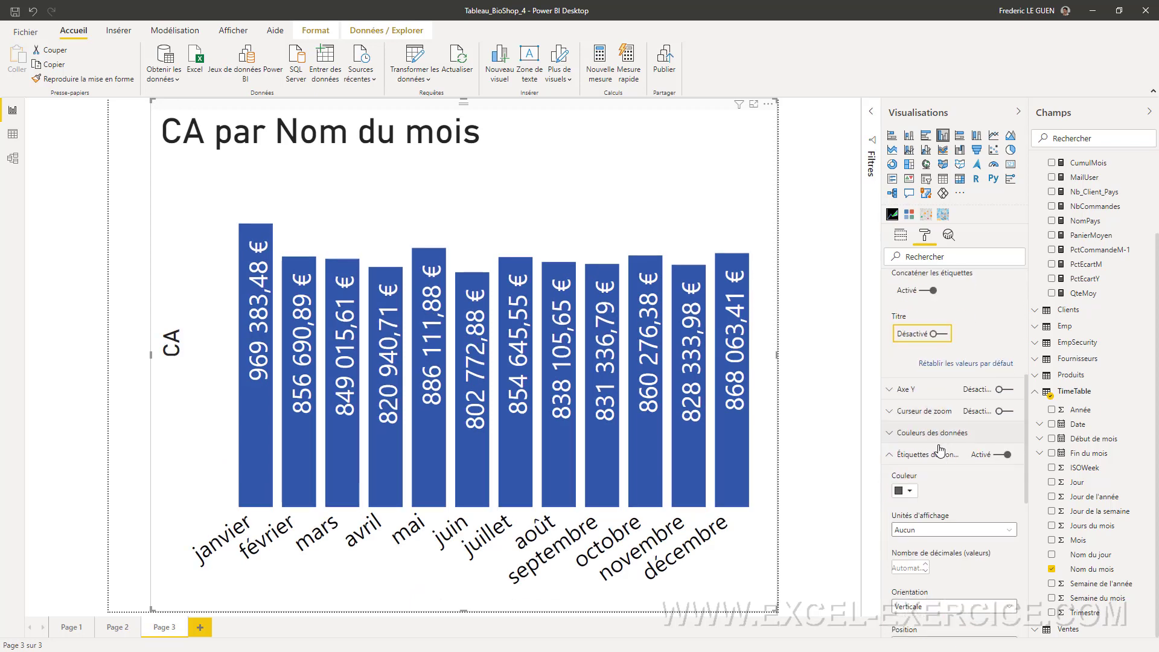
pyautogui.click(891, 281)
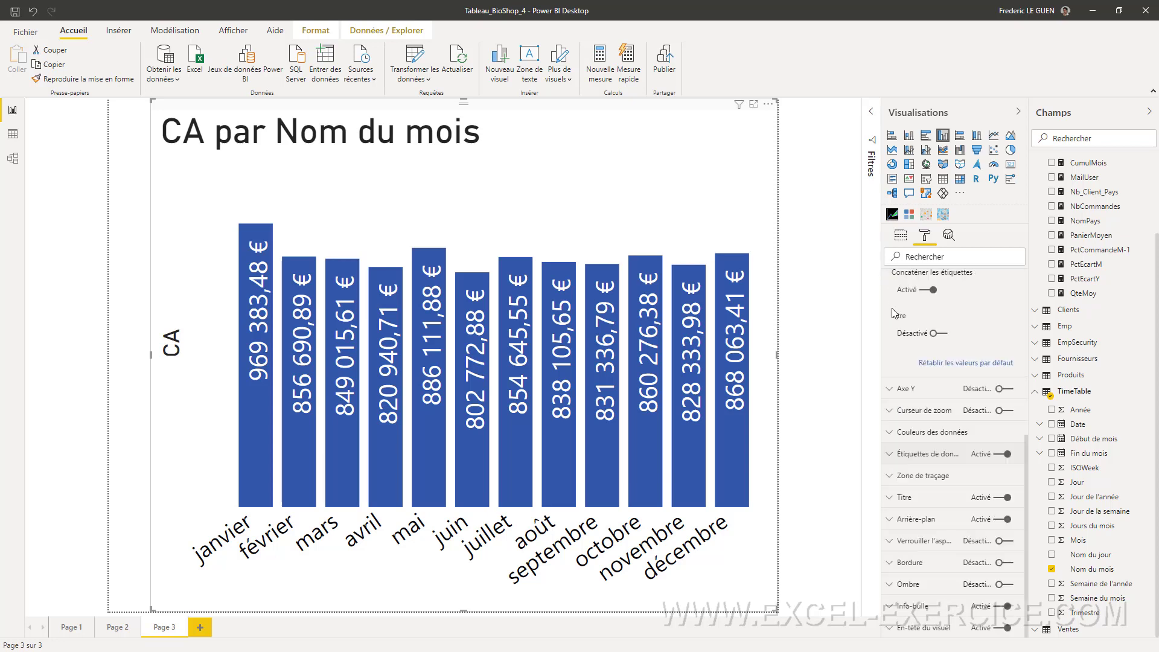
pyautogui.click(893, 440)
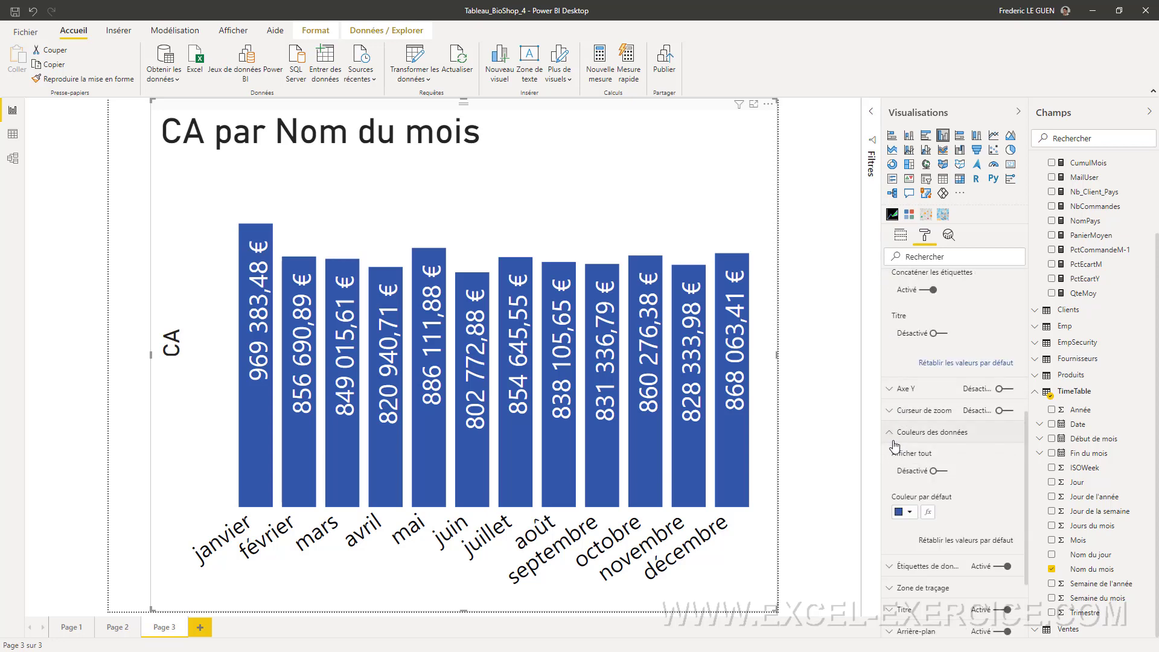
pyautogui.click(908, 512)
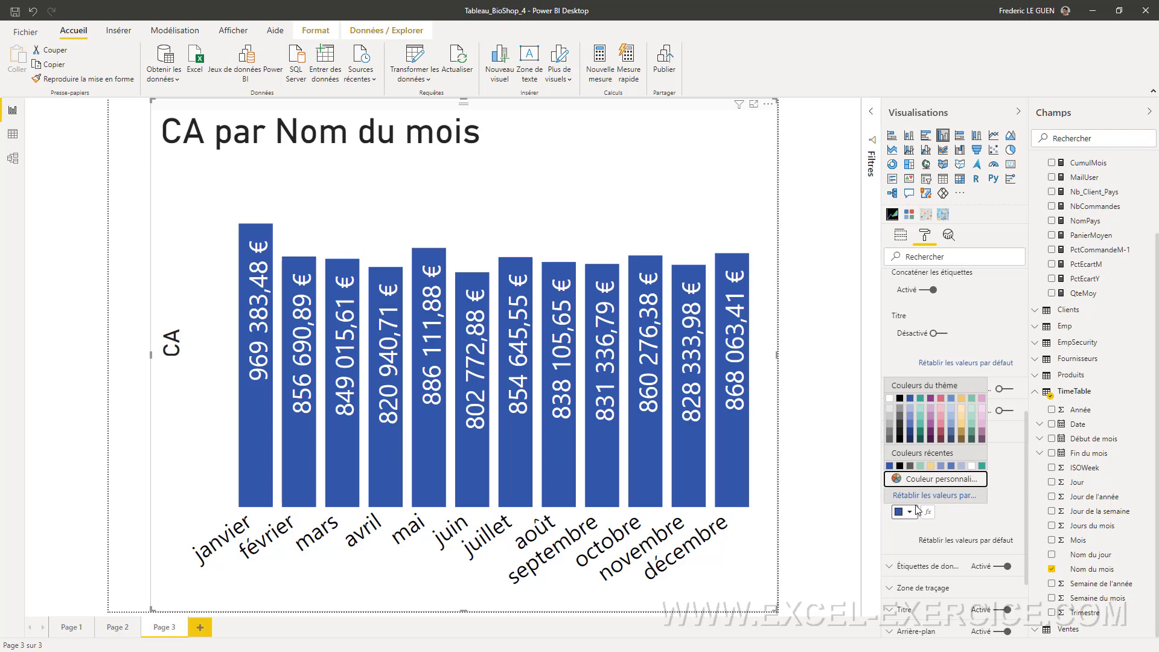
pyautogui.click(930, 428)
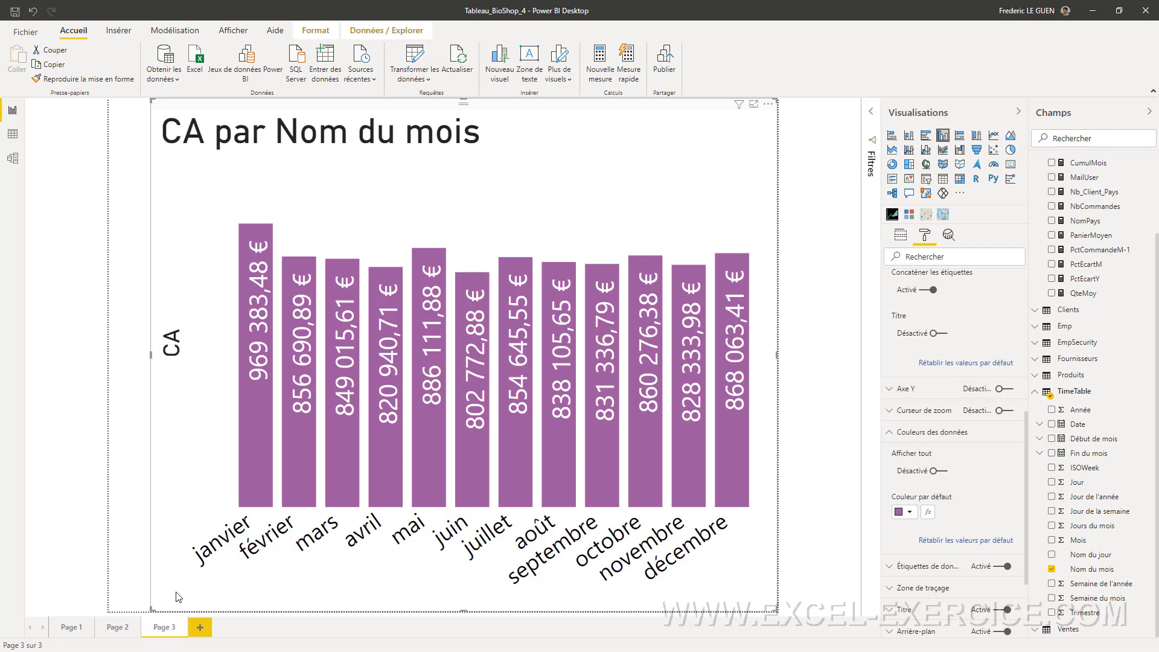
# - On Page 2, set the CA par Categorie chart's tooltip type to Page du rapport and its tooltip page to Page 3
pyautogui.click(116, 628)
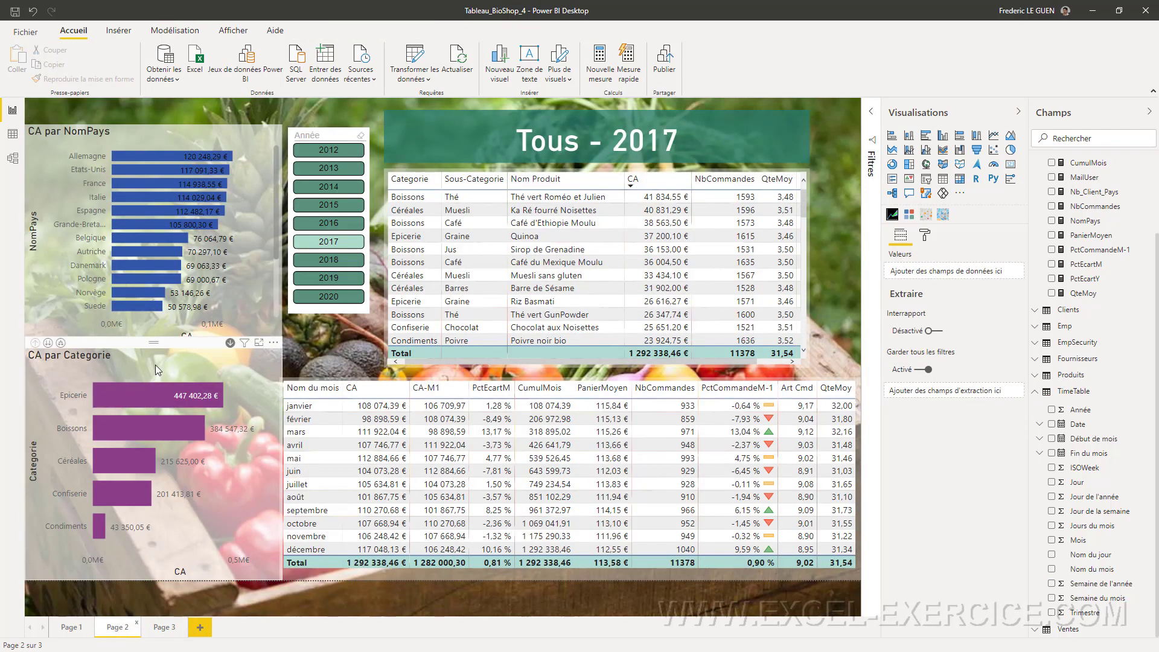
pyautogui.click(162, 343)
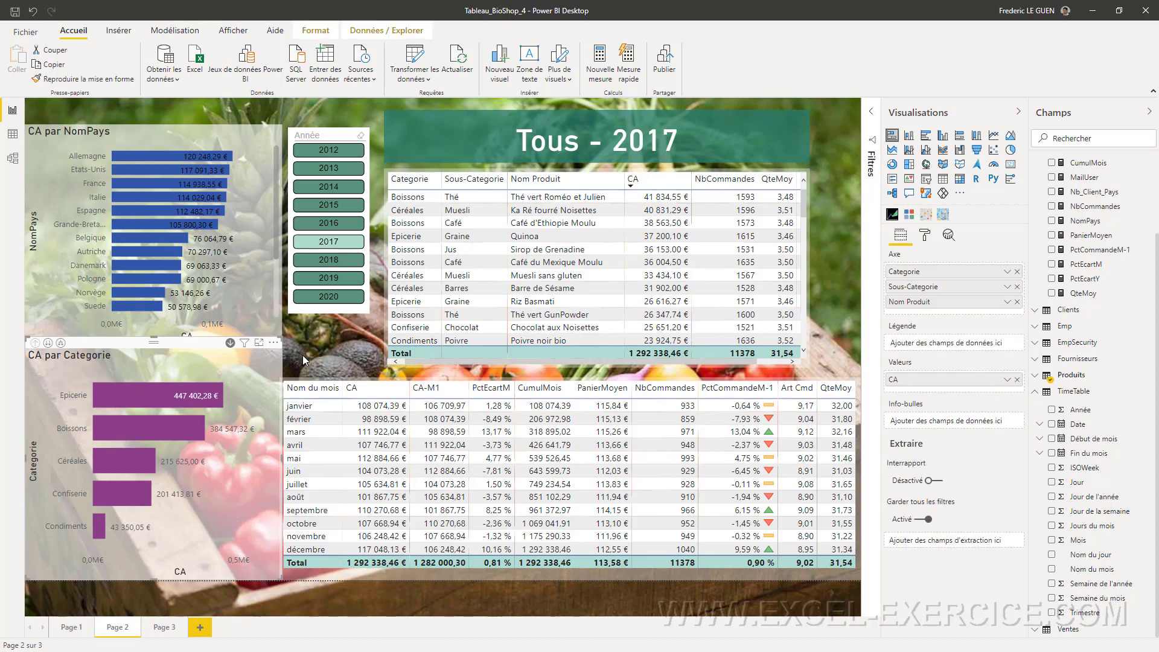
pyautogui.click(925, 237)
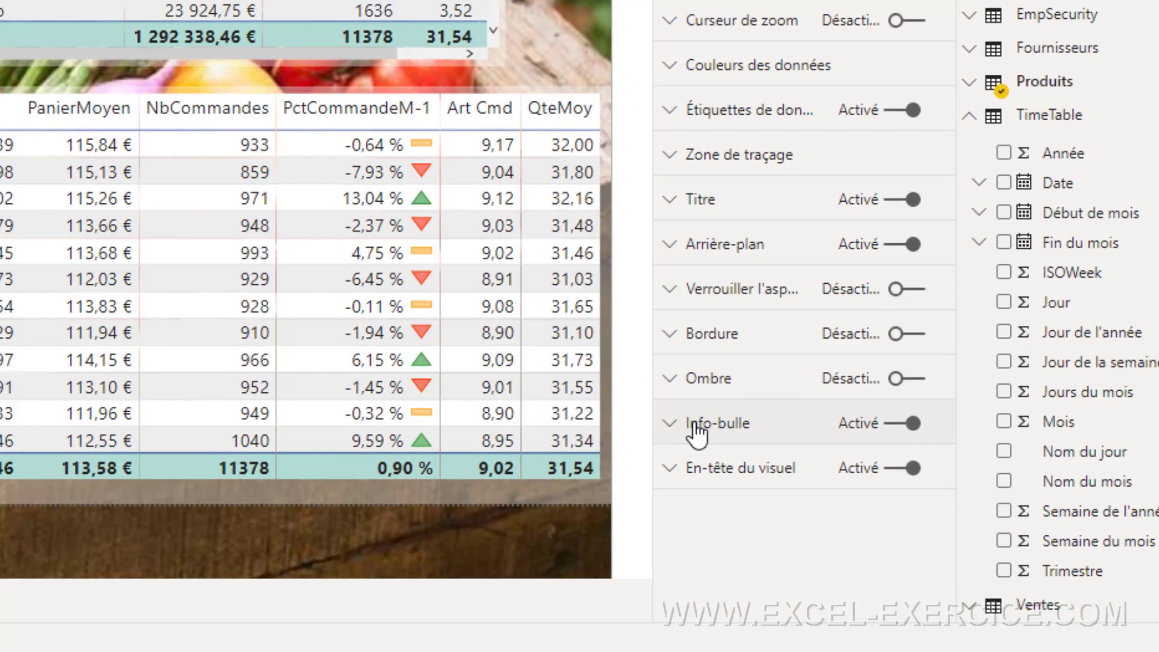
pyautogui.click(755, 457)
pyautogui.scroll(-5, 749, 450)
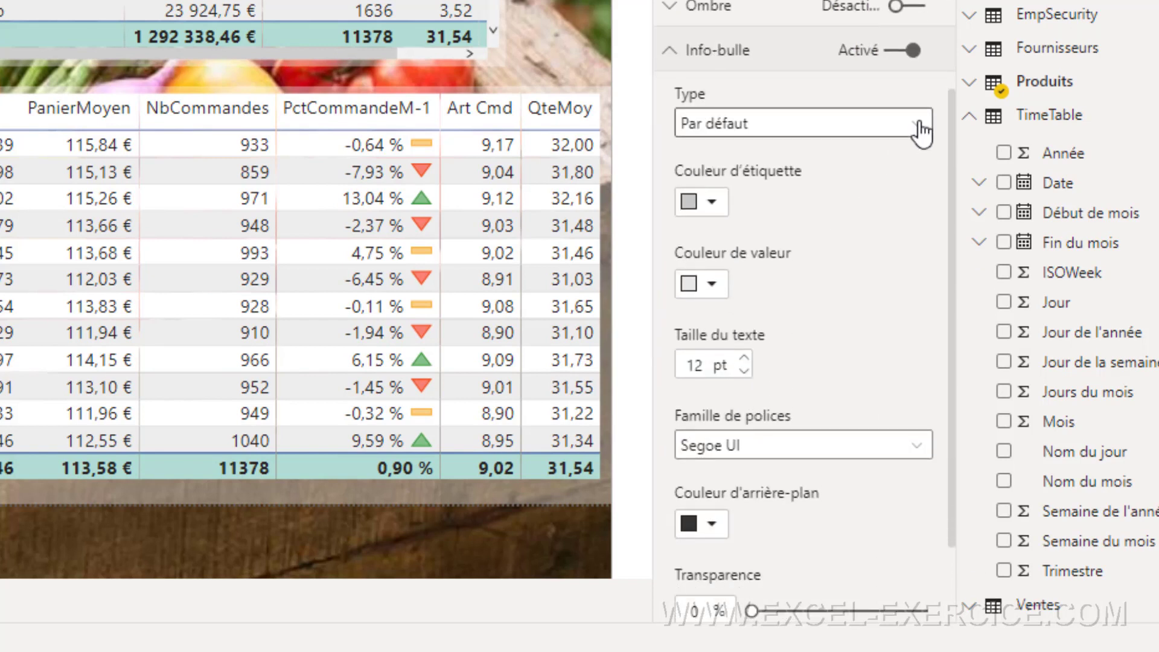
pyautogui.click(920, 127)
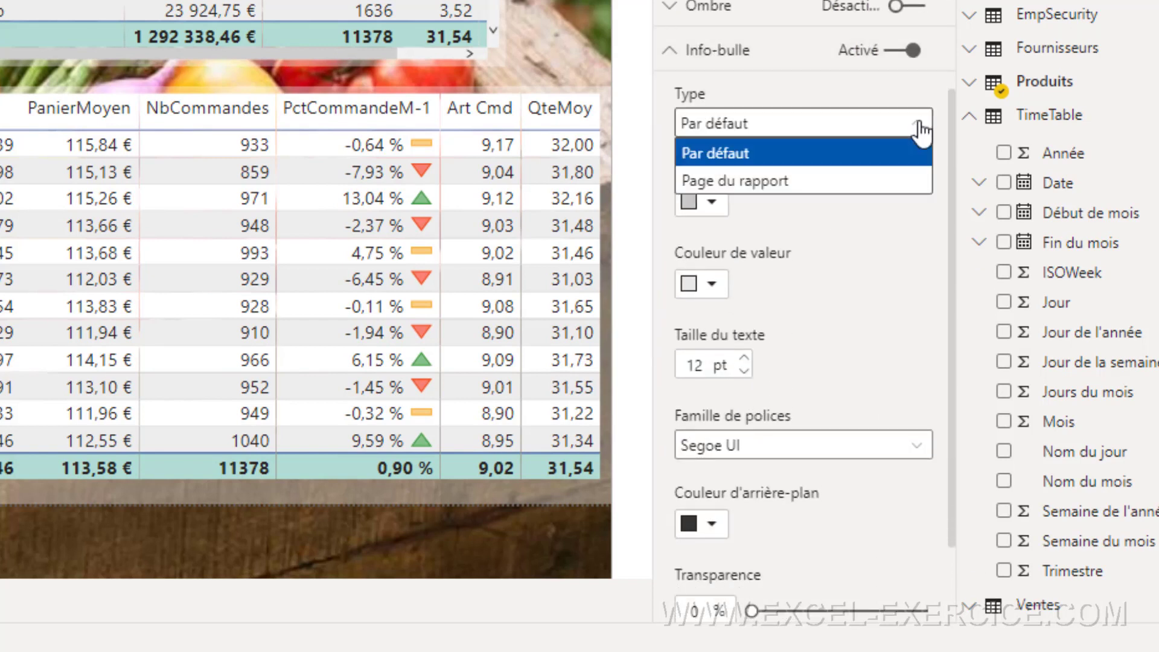
pyautogui.click(772, 184)
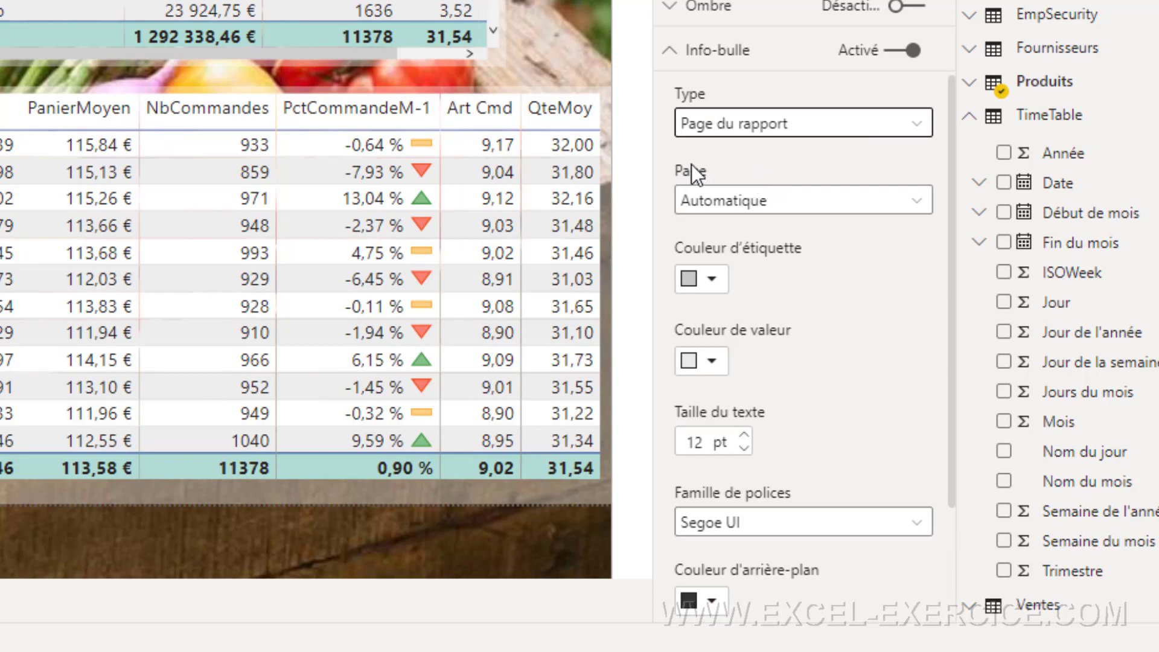
pyautogui.click(838, 212)
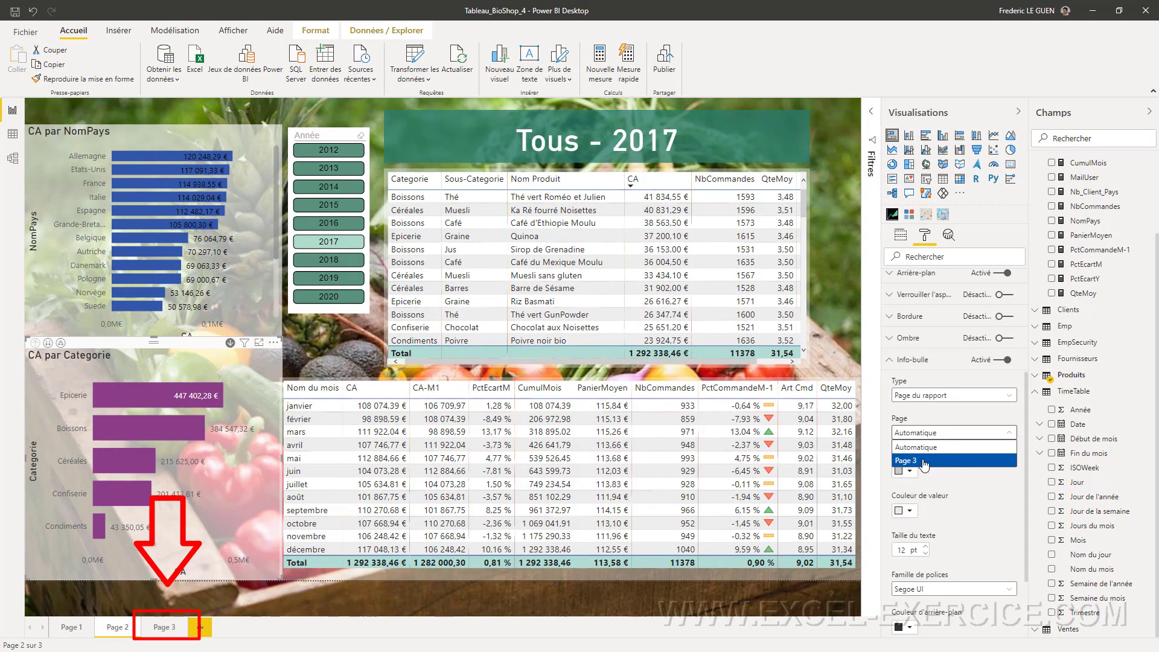
pyautogui.click(923, 461)
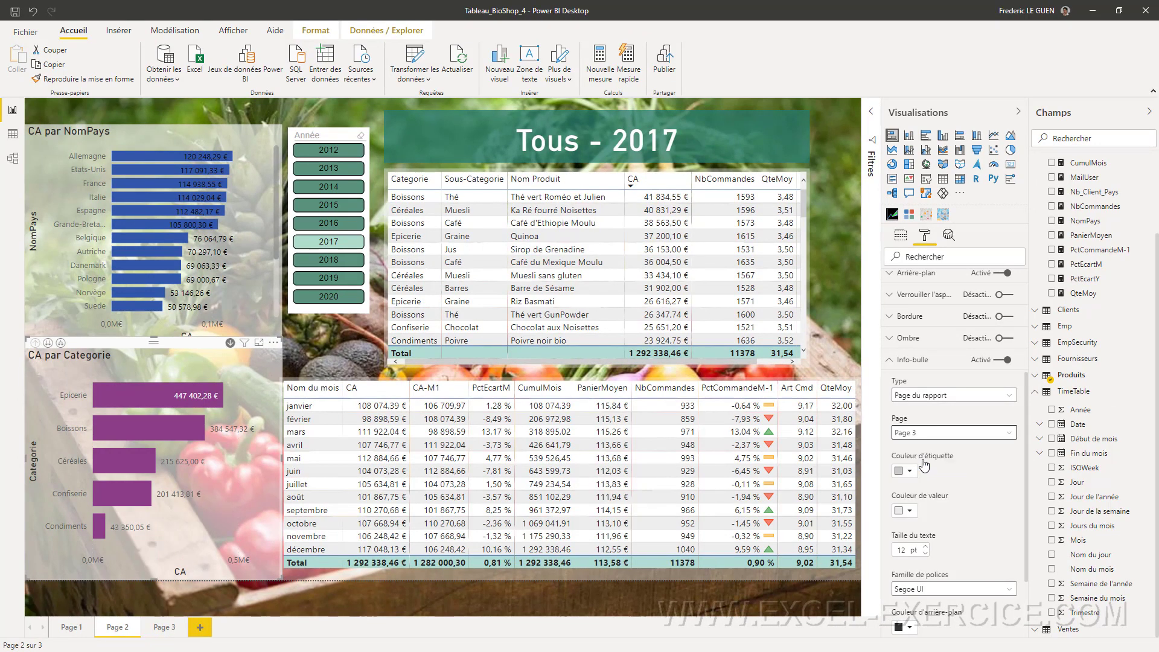
pyautogui.click(839, 588)
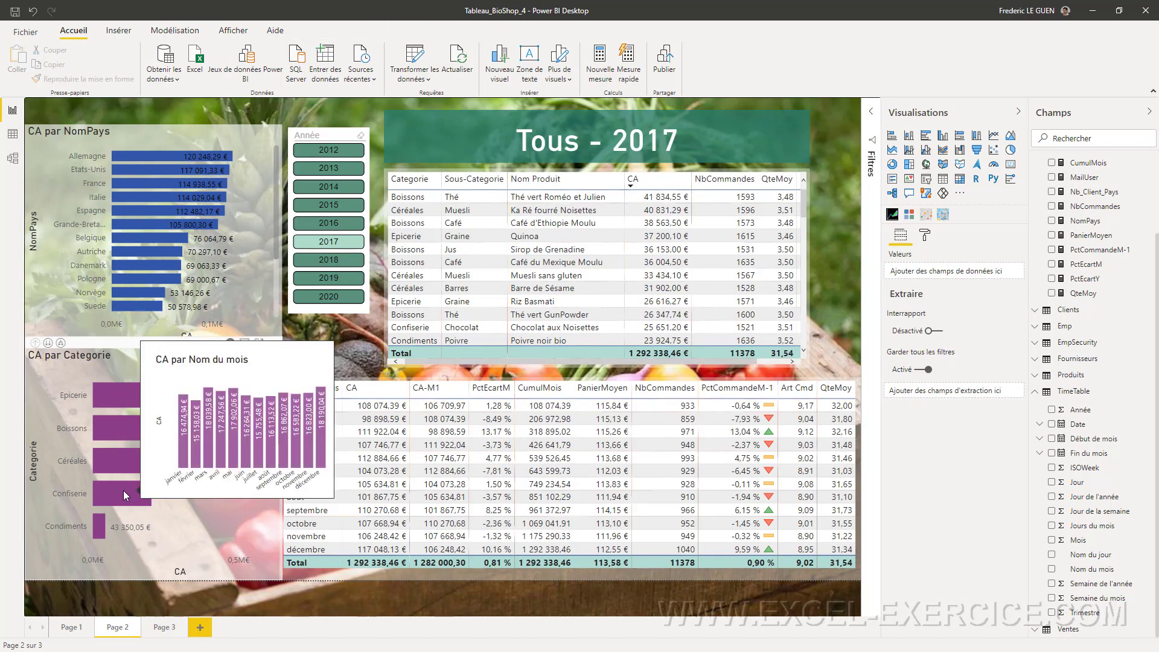
pyautogui.moveTo(121, 459)
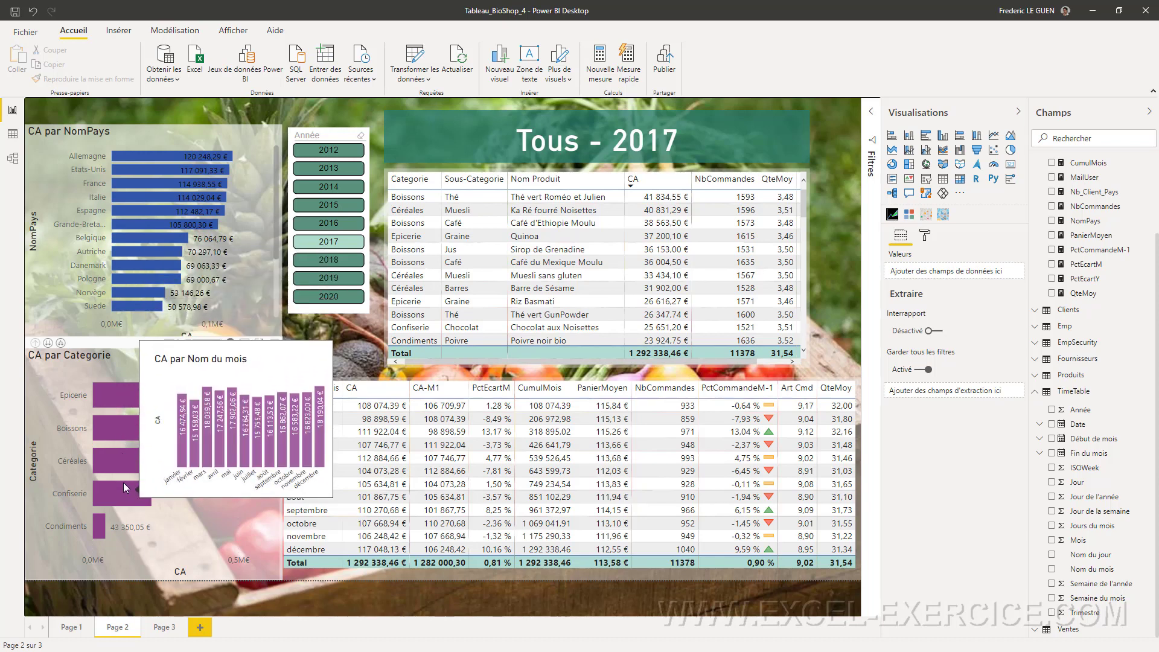
# - Set the CA par NomPays chart's tooltip type to Page du rapport with Page 3 as its page, and preview it on the bars
pyautogui.moveTo(147, 289)
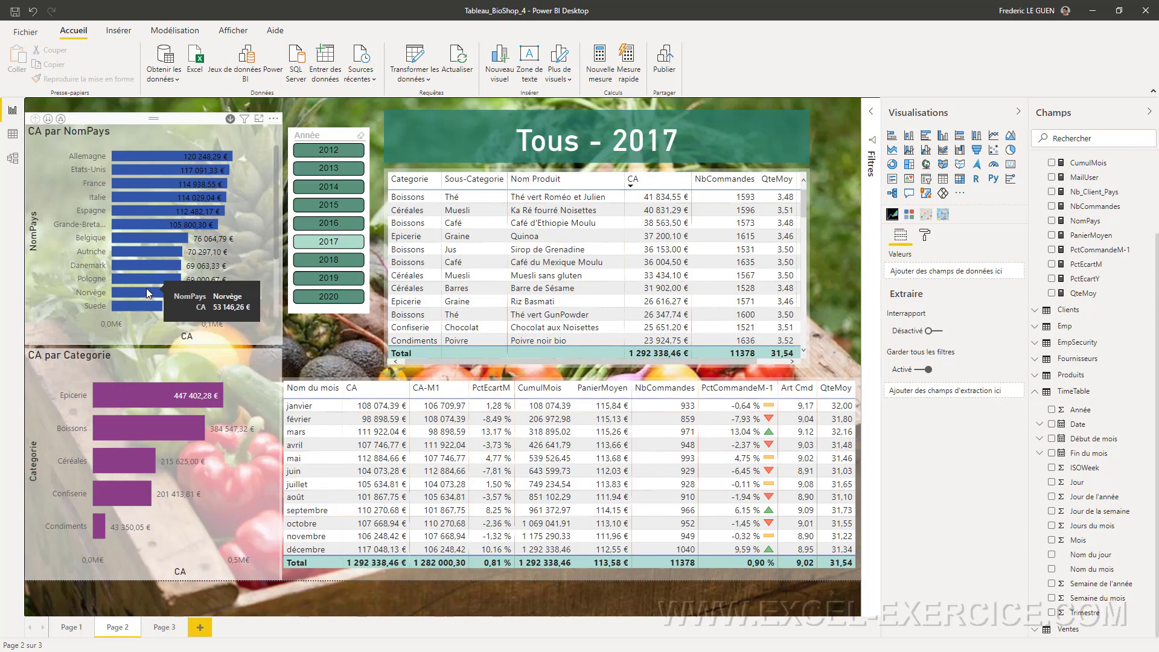
pyautogui.moveTo(143, 268)
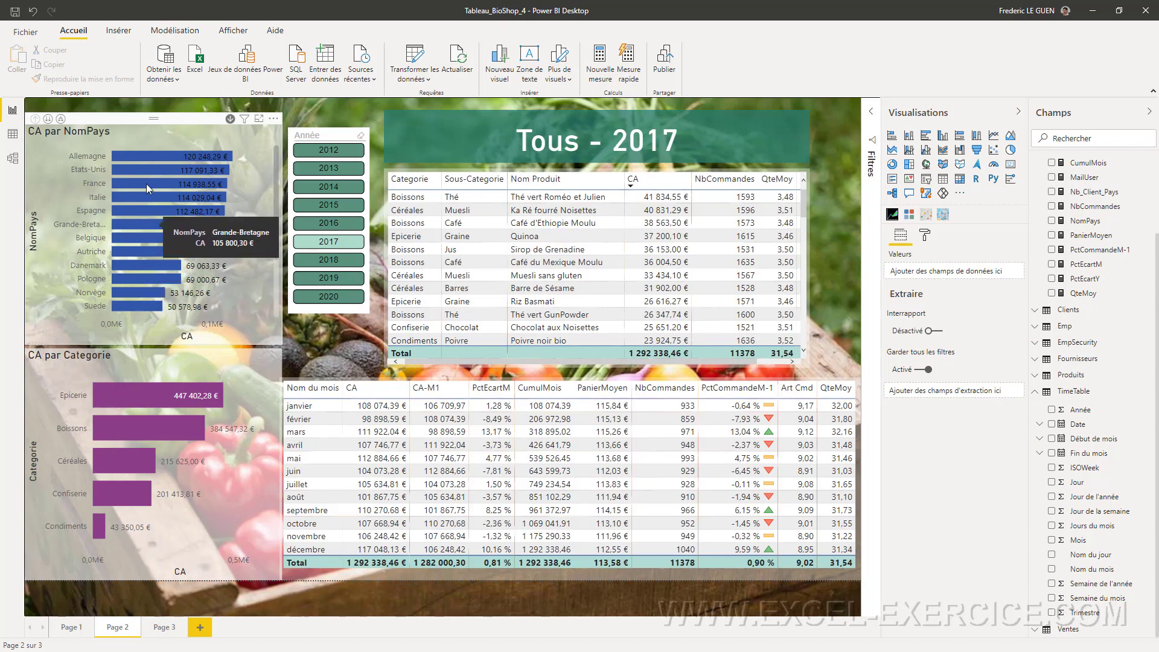
pyautogui.click(154, 140)
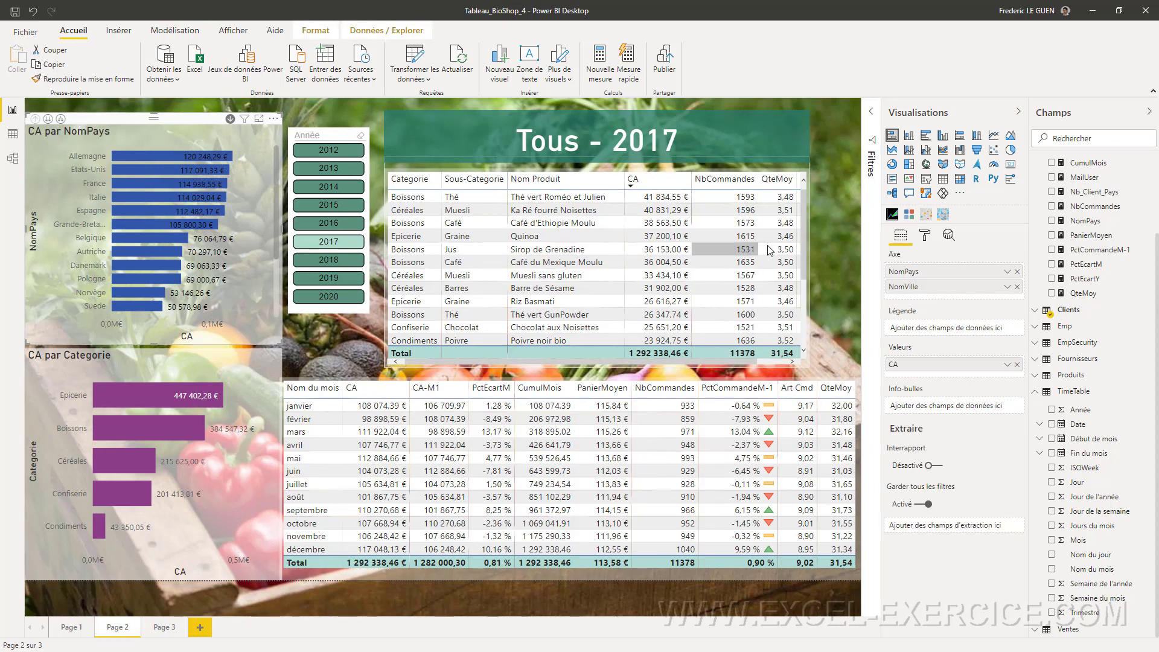
pyautogui.click(926, 241)
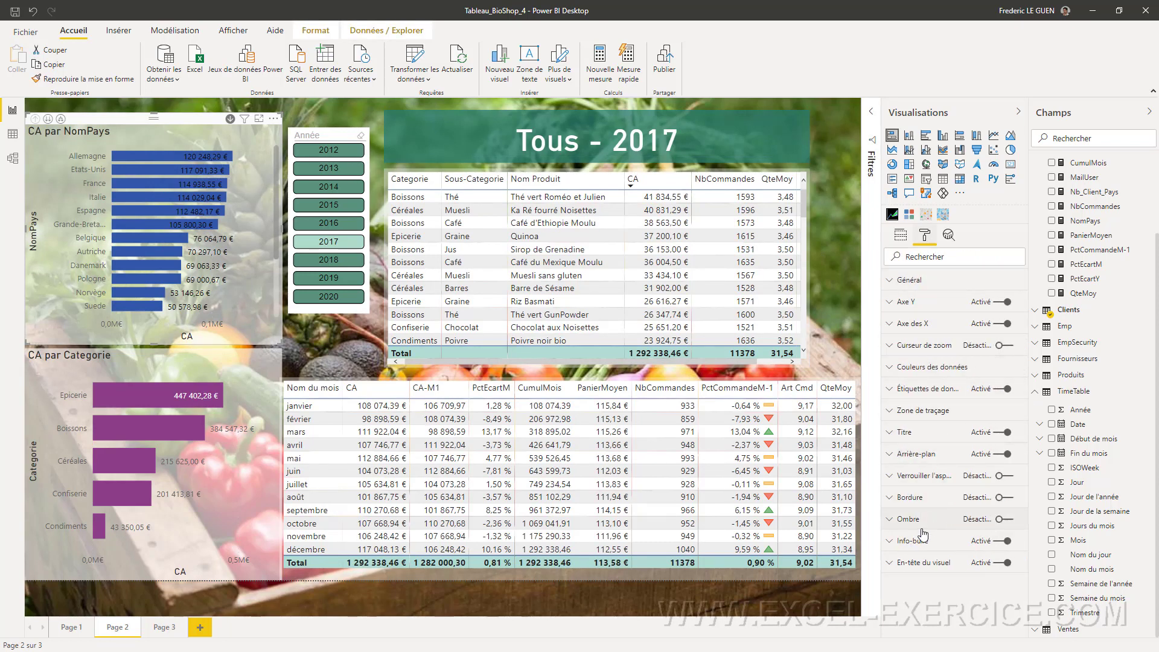
pyautogui.click(919, 544)
pyautogui.scroll(-3, 944, 550)
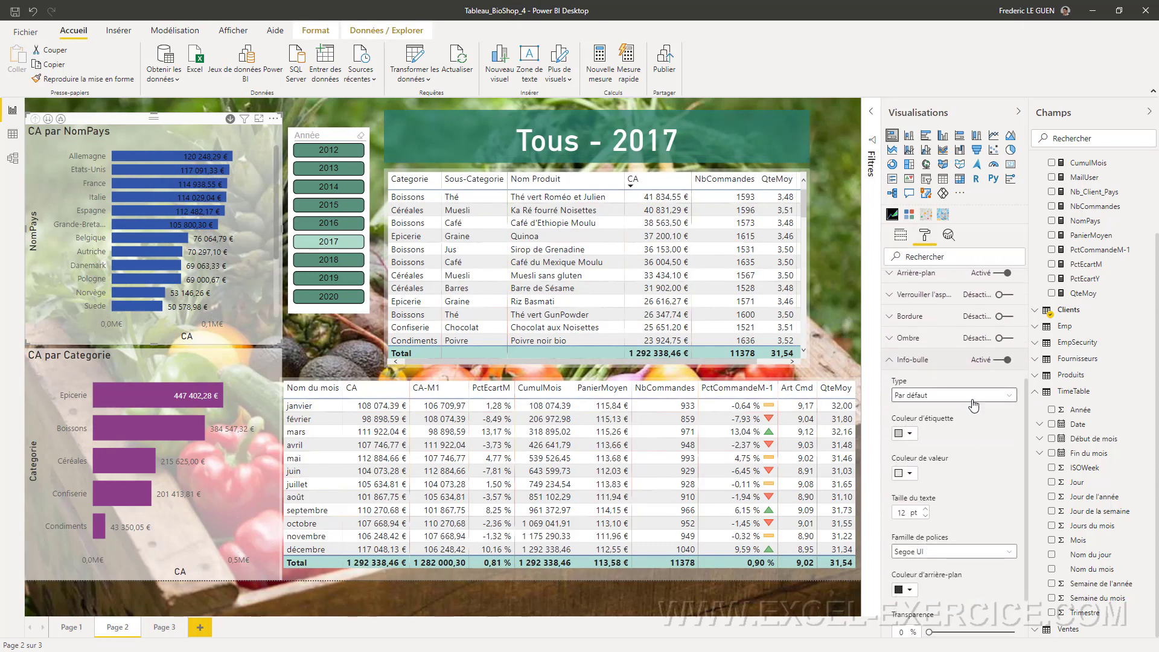
pyautogui.click(972, 396)
pyautogui.click(962, 423)
pyautogui.click(953, 433)
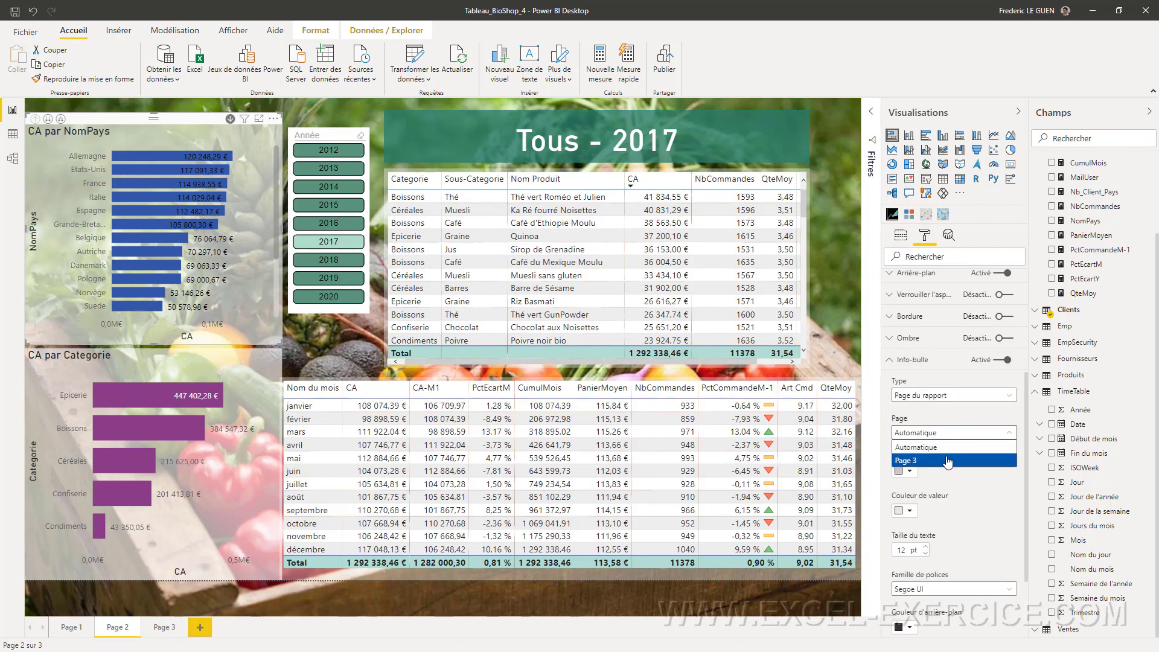
pyautogui.click(949, 461)
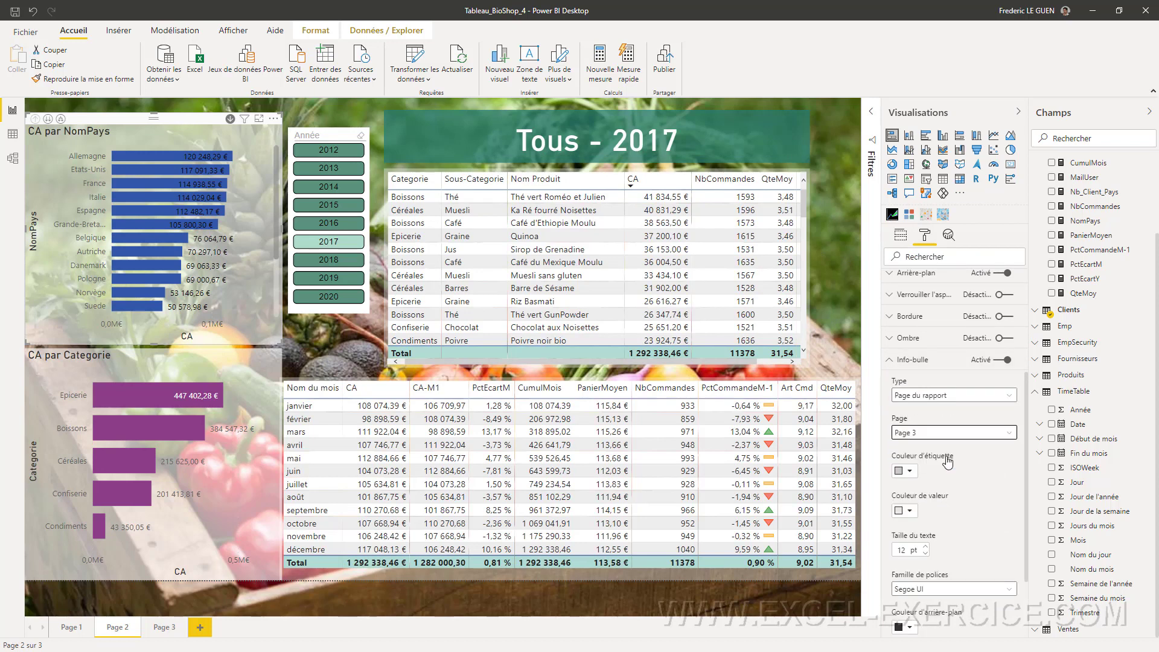
pyautogui.click(349, 346)
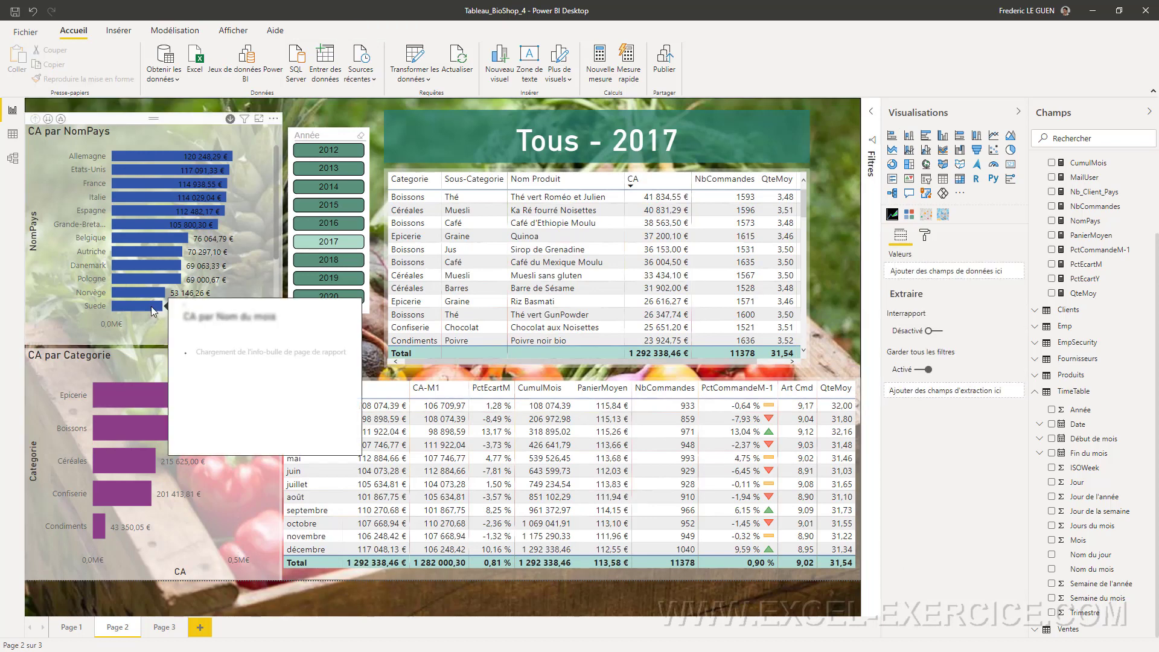
pyautogui.moveTo(150, 281)
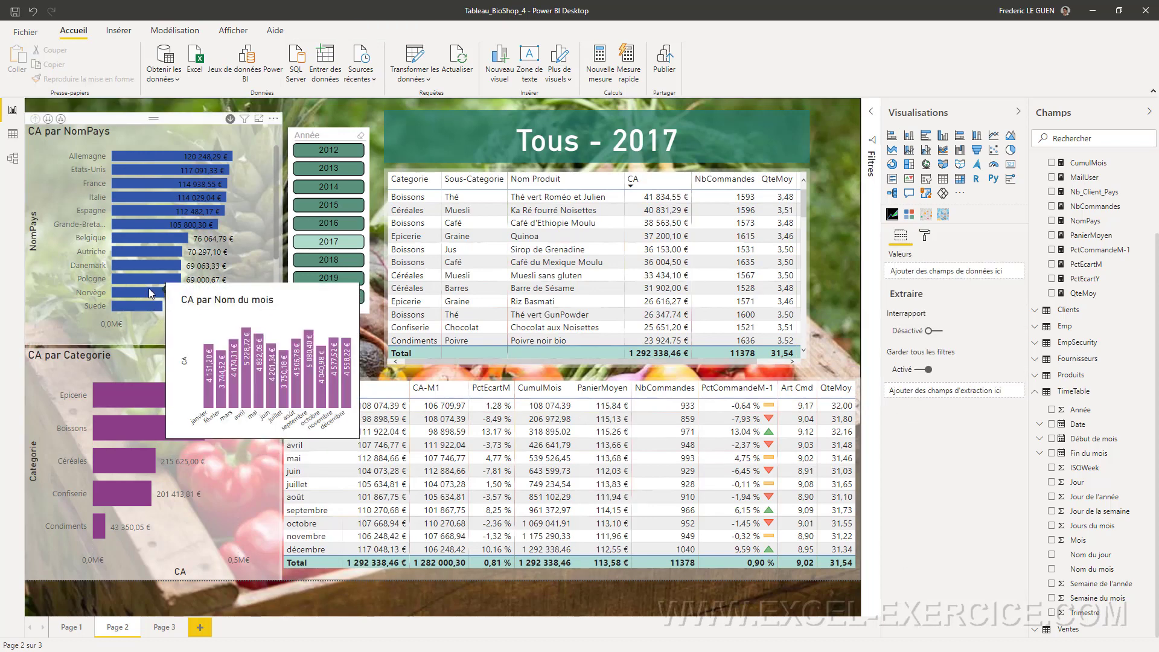